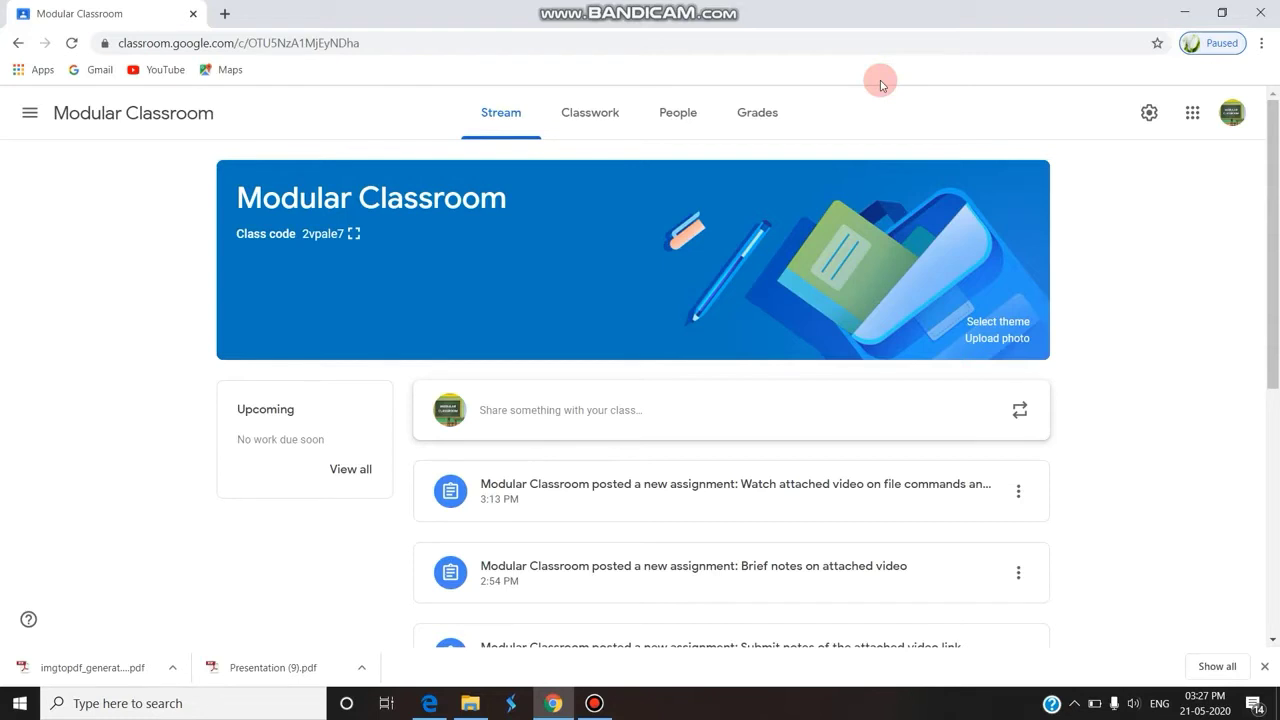
- Start a new assignment from the class's Classwork page
left_click(589, 110)
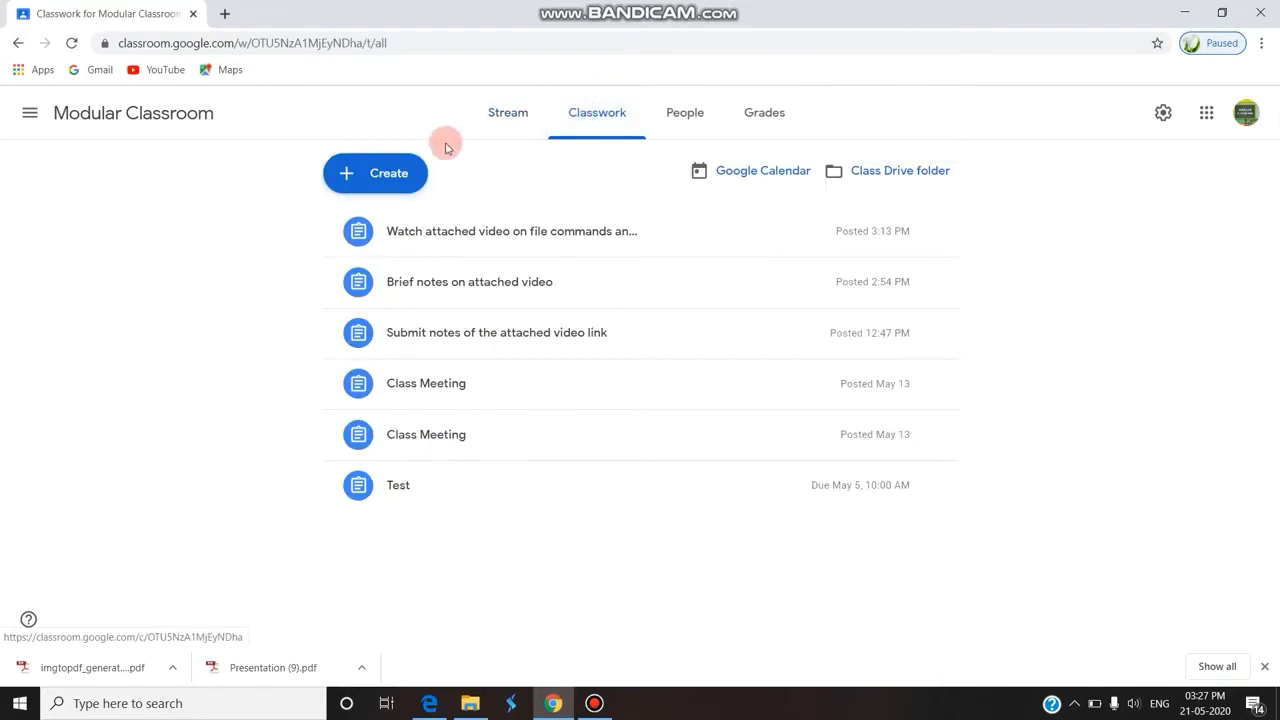
left_click(371, 177)
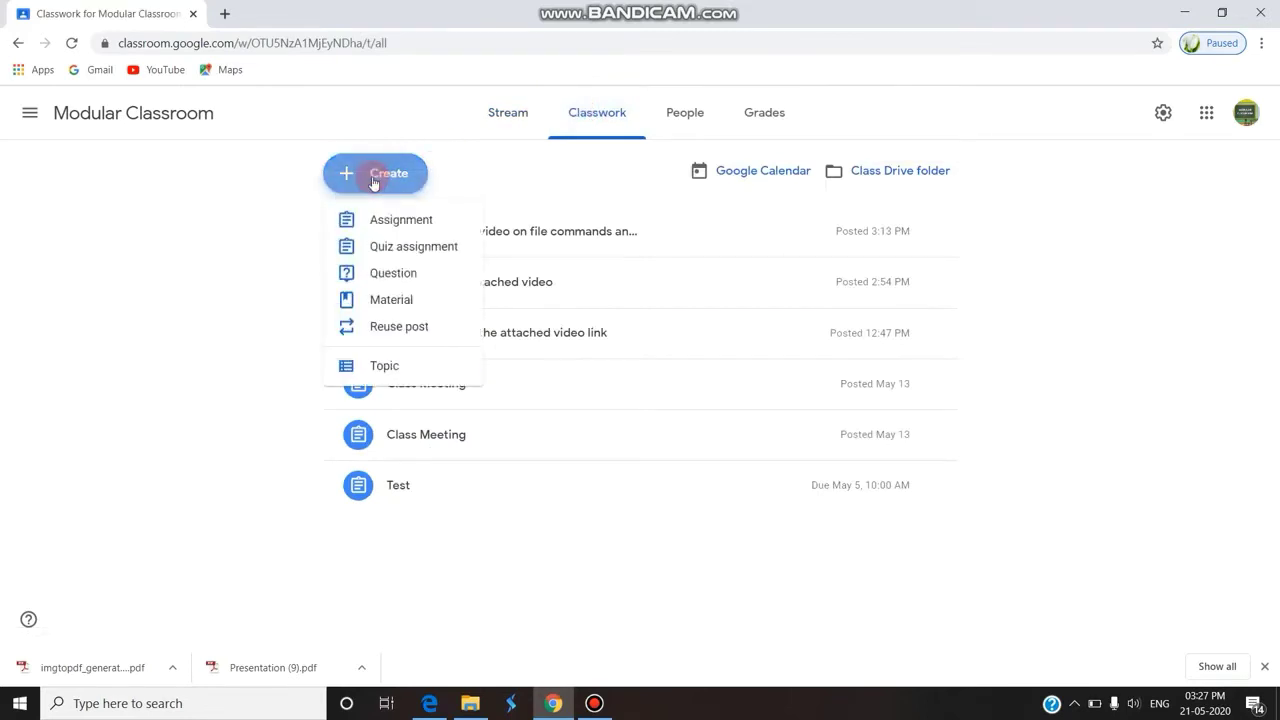
left_click(427, 222)
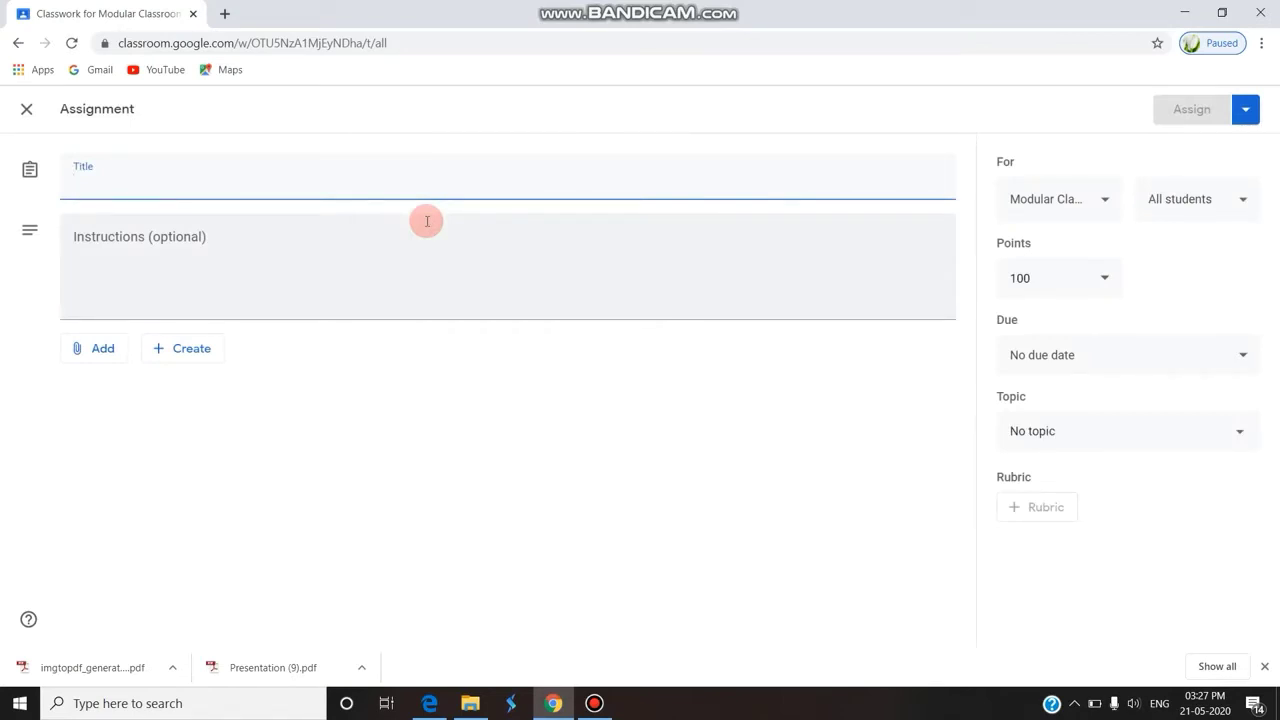
- Title it 'Watch video attached and write short notes on that' with instructions 'do properly by looking at the rubric splitup'
type("Watch ")
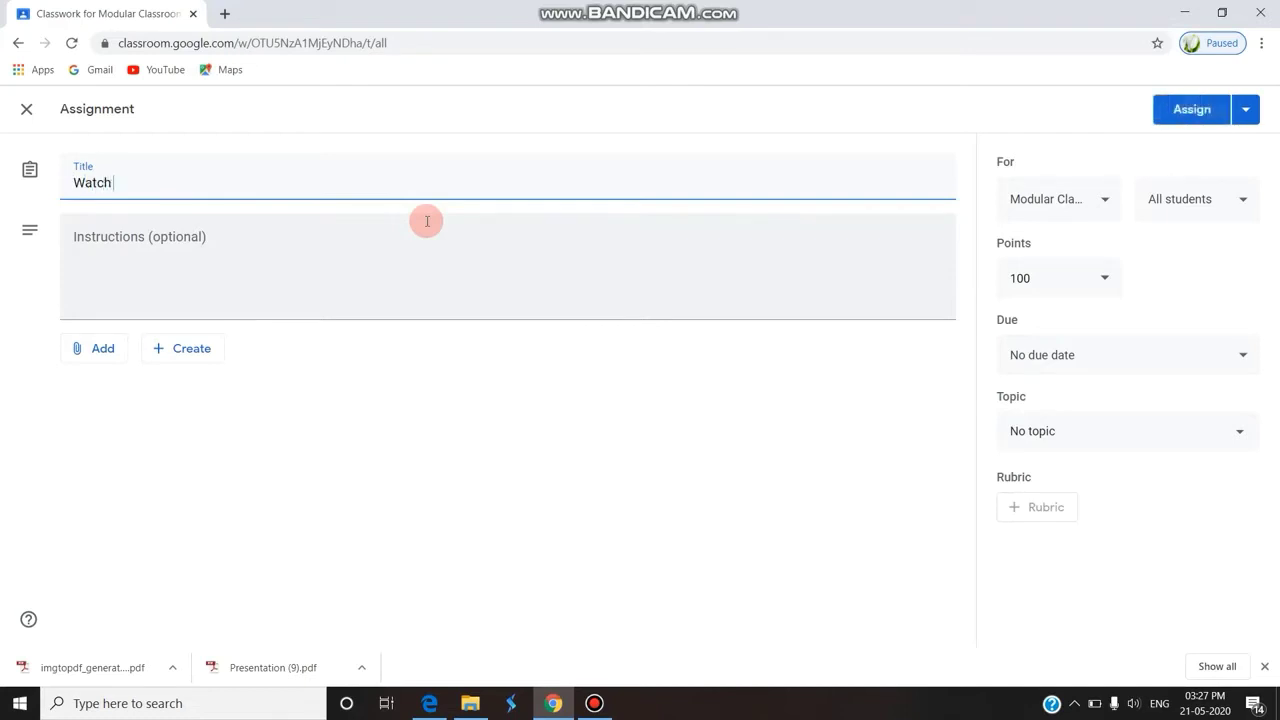
type("videpo")
key("BackSpace")
key("BackSpace")
type("o attached and ")
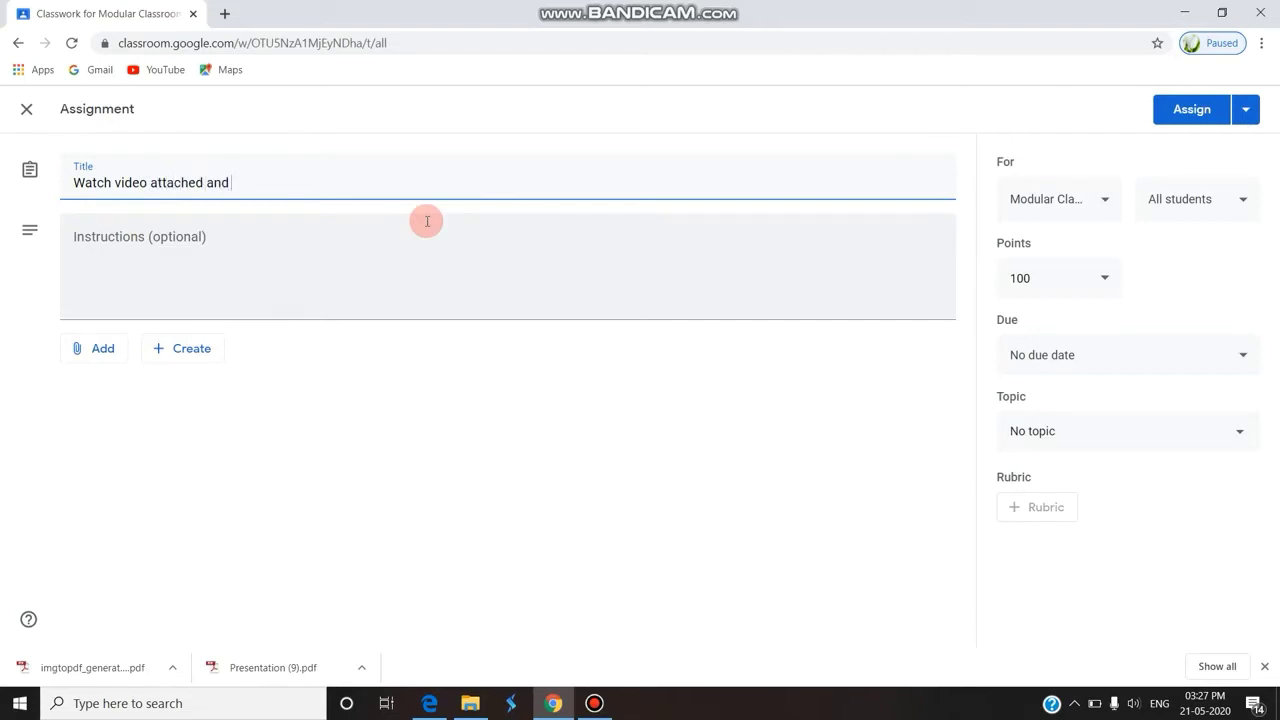
type("write short notes on that")
left_click(427, 222)
type("do")
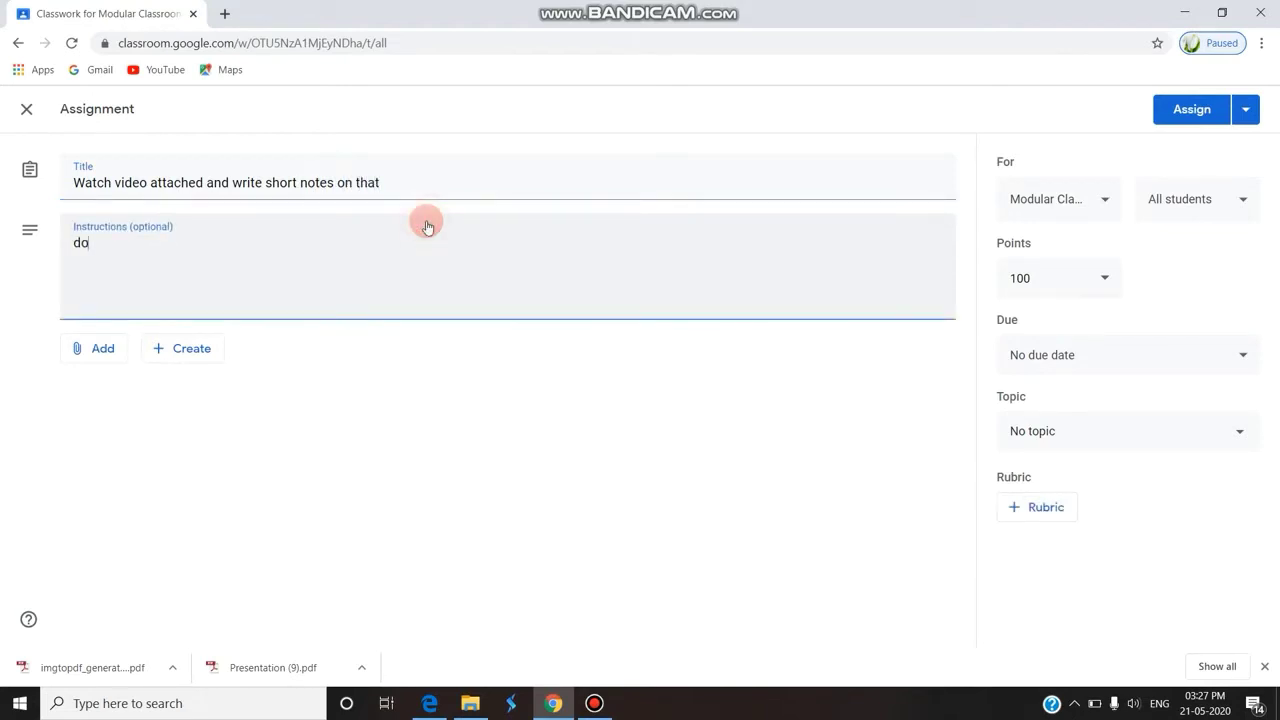
type(" properly by looking at the ")
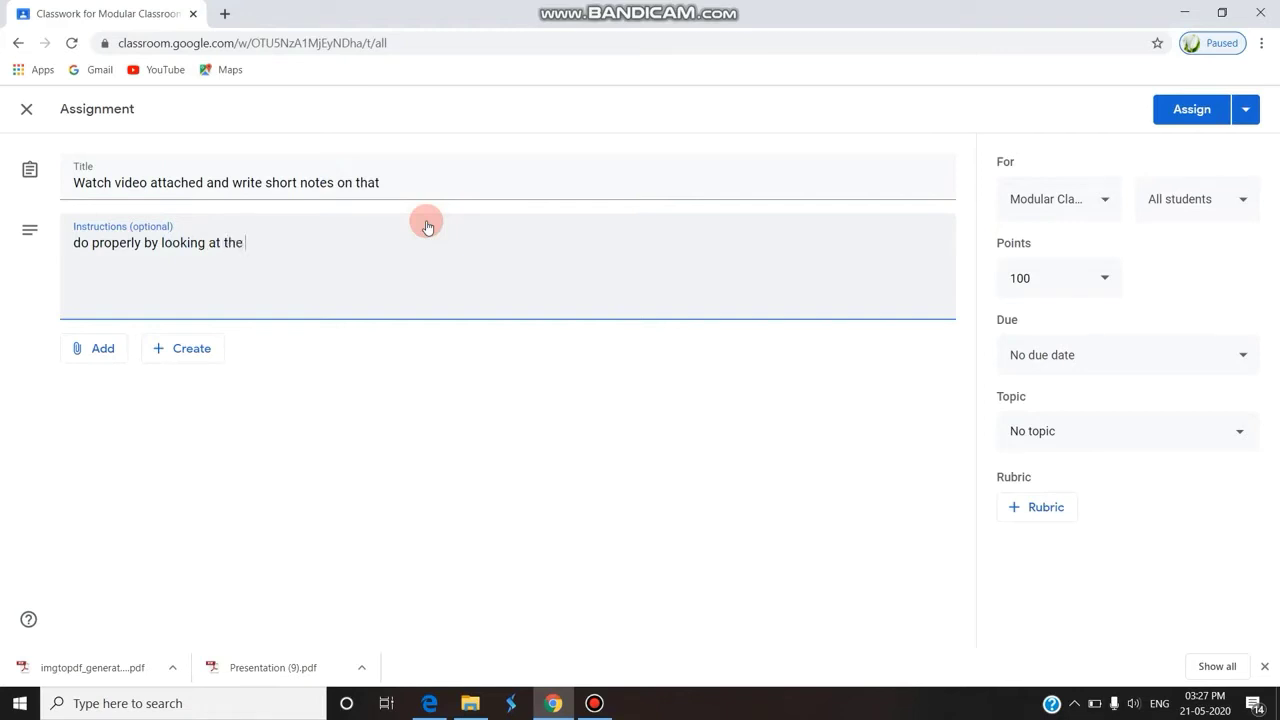
type("rubric splitup")
- Search YouTube for 'mddular classroom linux file' and attach 'File Commands in Linux LINUX Part8'
left_click(105, 350)
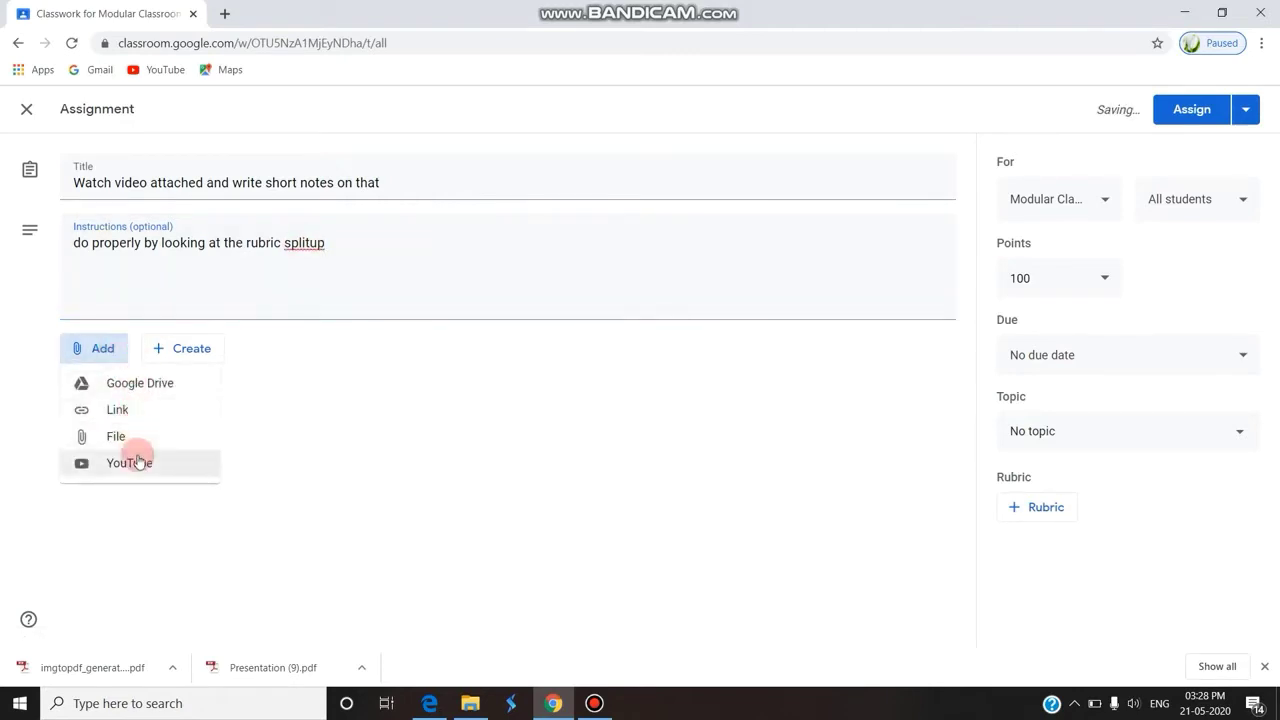
left_click(134, 385)
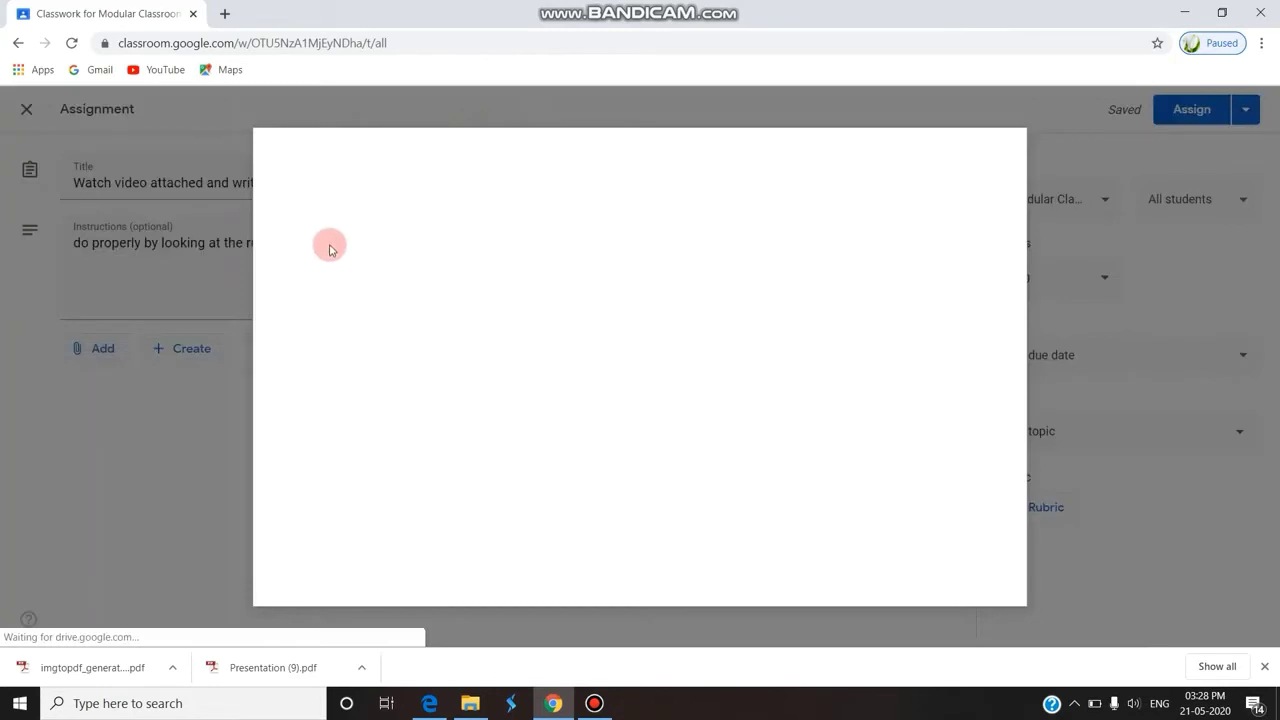
type("md")
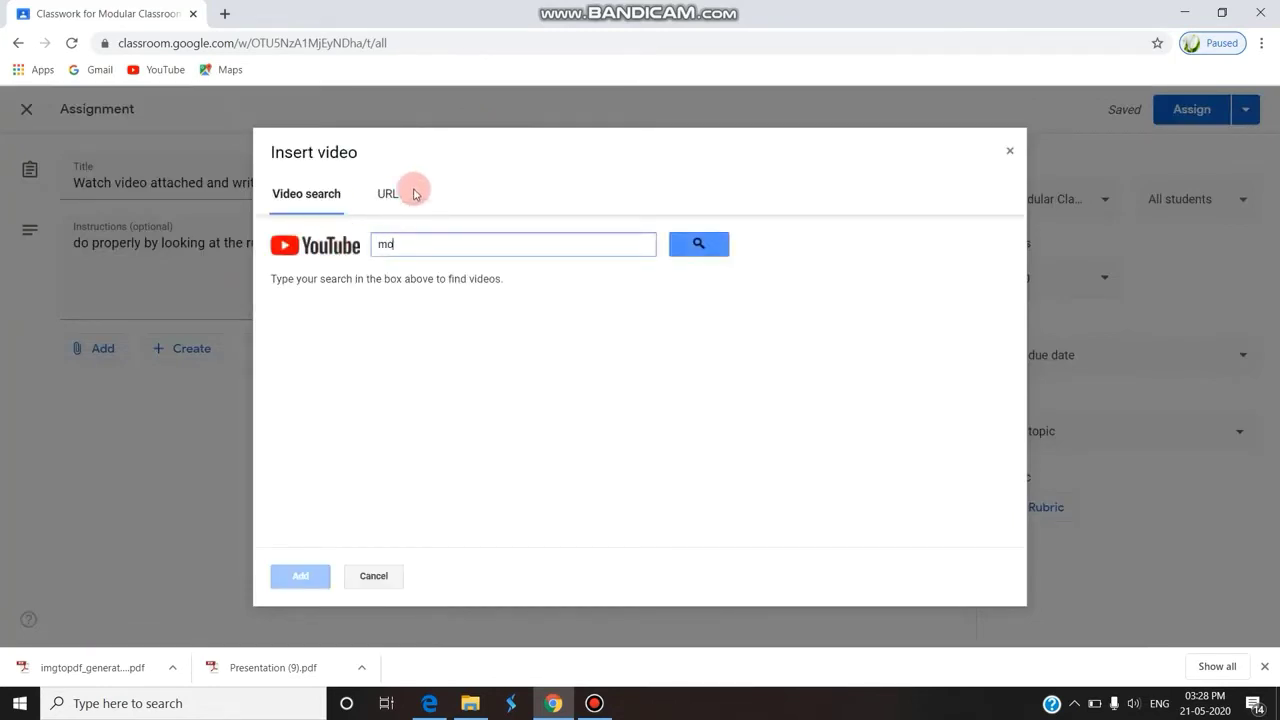
type("dular classroom linux file")
left_click(709, 243)
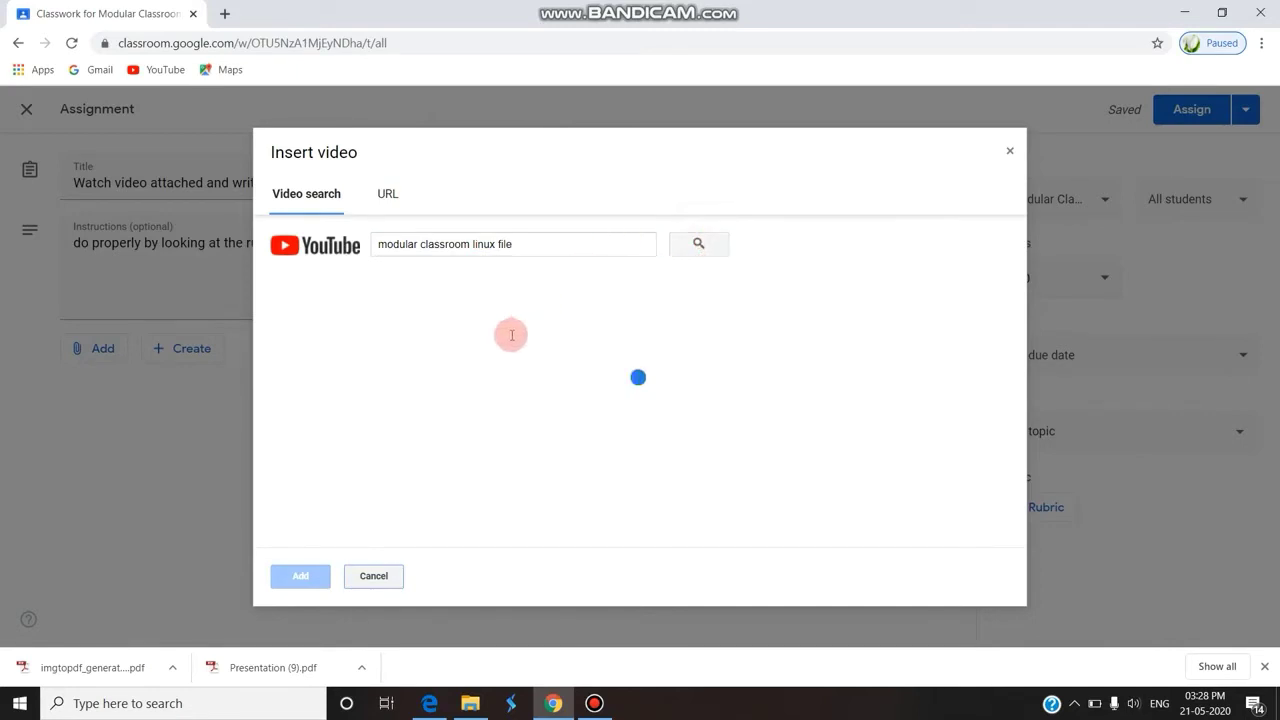
left_click(434, 316)
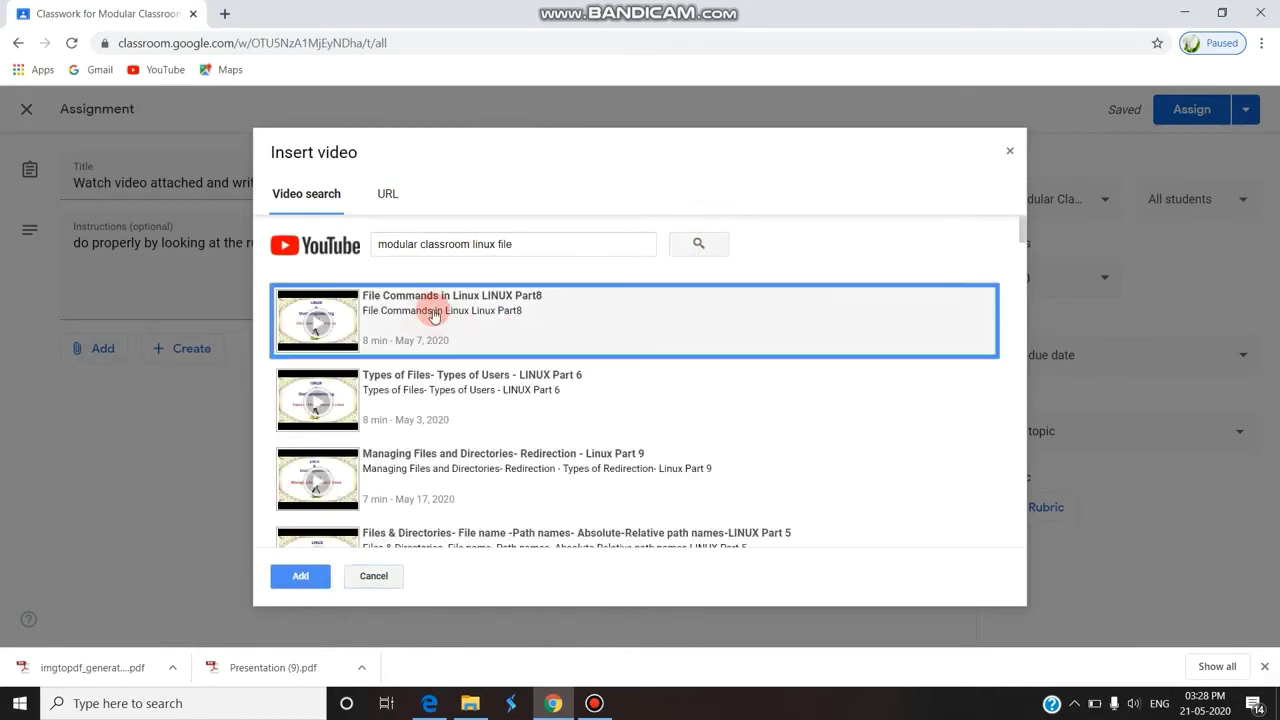
left_click(299, 576)
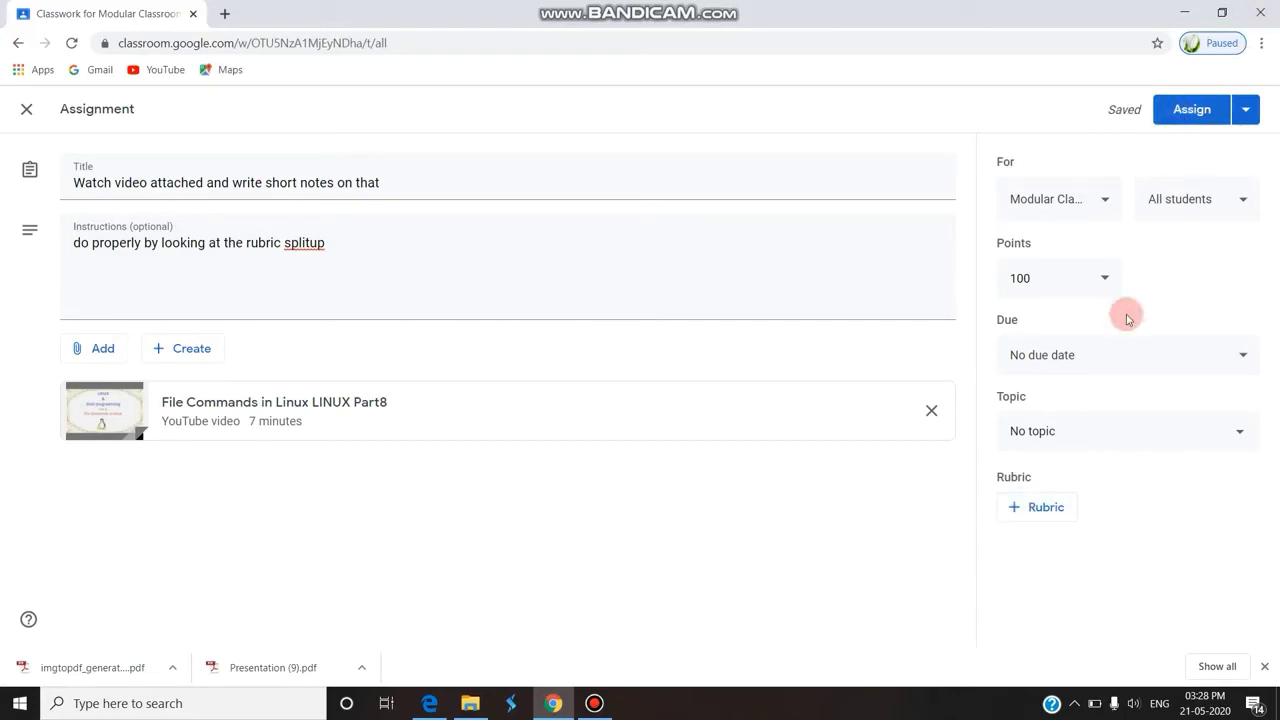
left_click(1034, 278)
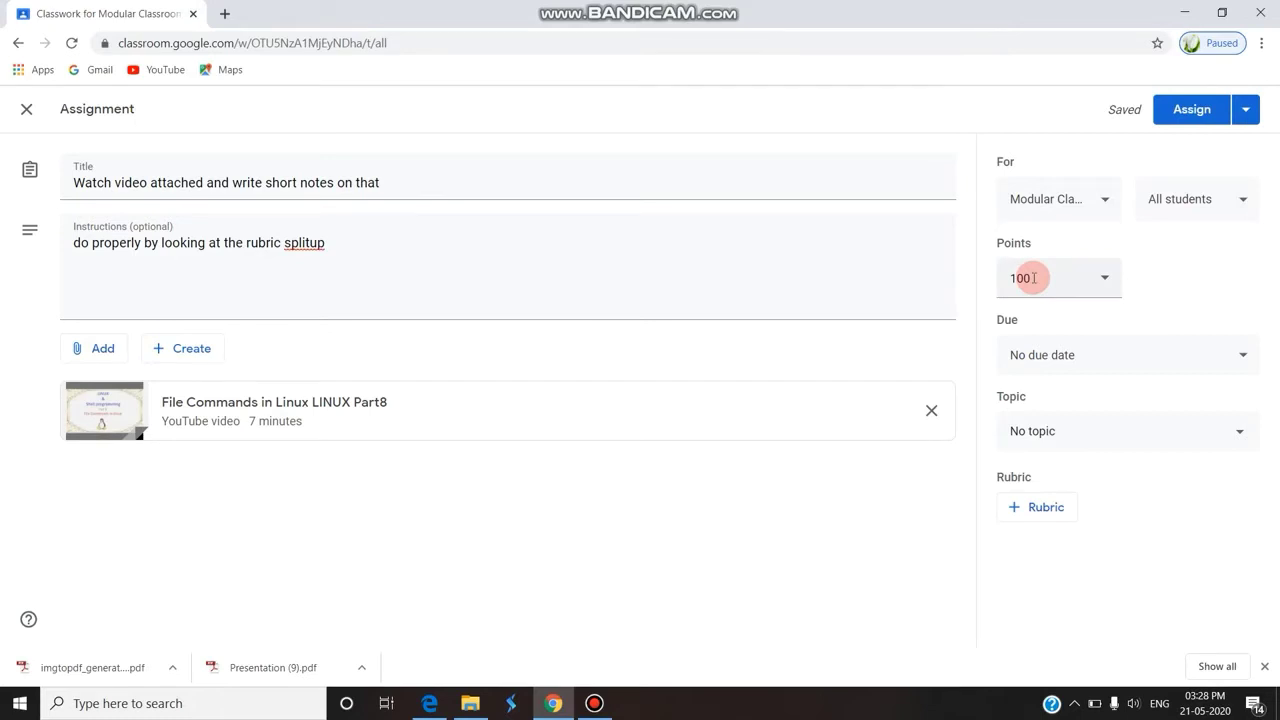
- Create a new rubric with a first criterion titled 'Explain syntax of file'
left_click(1033, 514)
left_click(1043, 538)
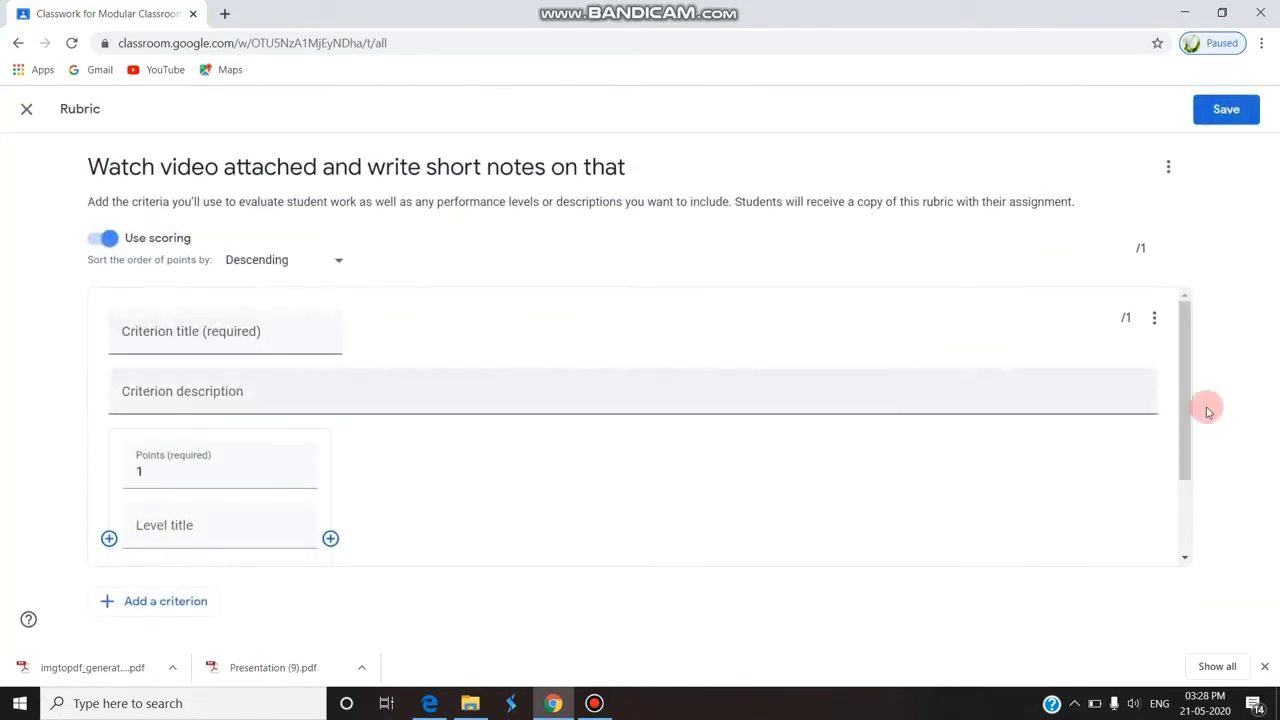
left_click(204, 344)
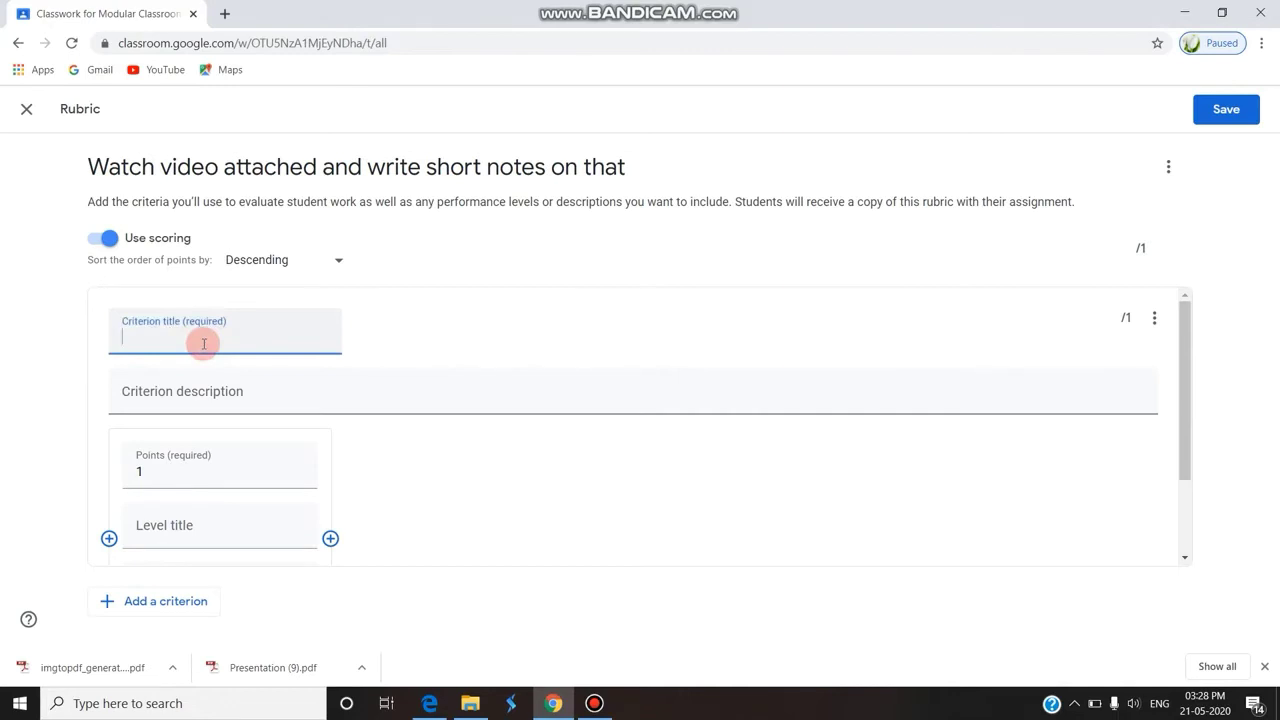
type("Explain syntax of file")
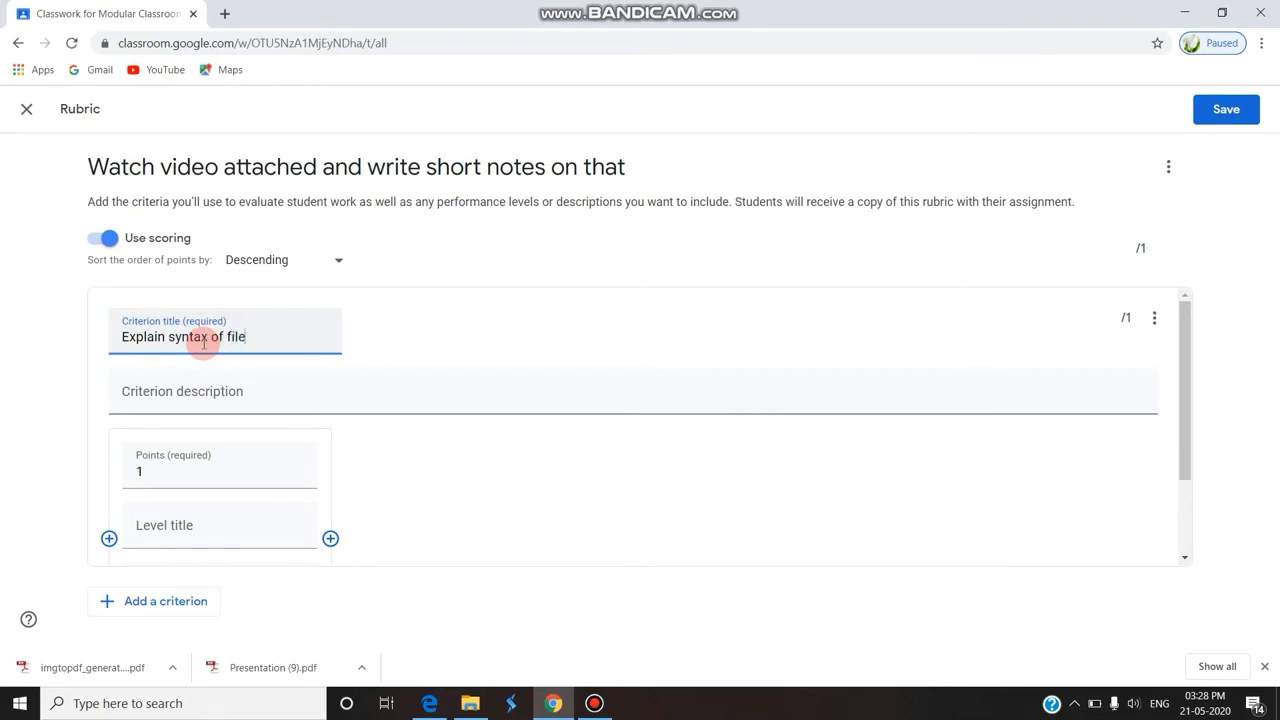
- Give its first level 10 points, the title 'level 1 syntax' and the description 'give proper syntax'
left_click(198, 471)
type("0")
left_click(181, 450)
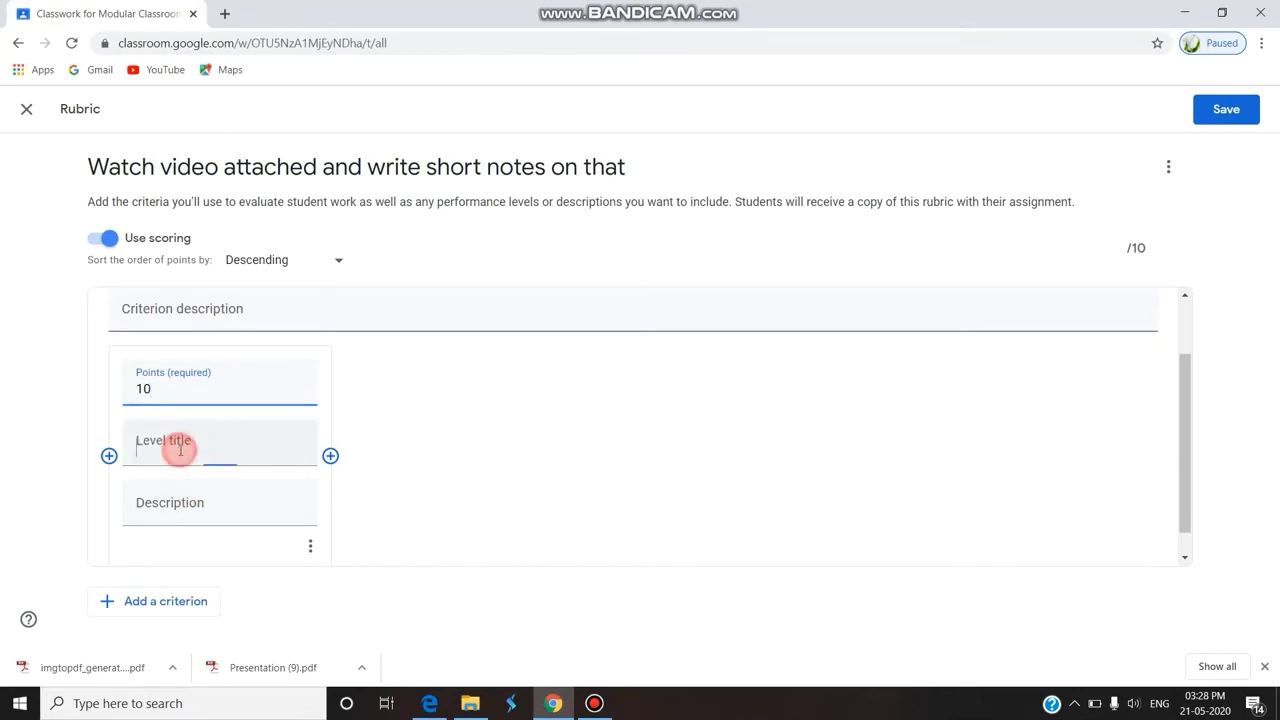
type("level 1 syntax")
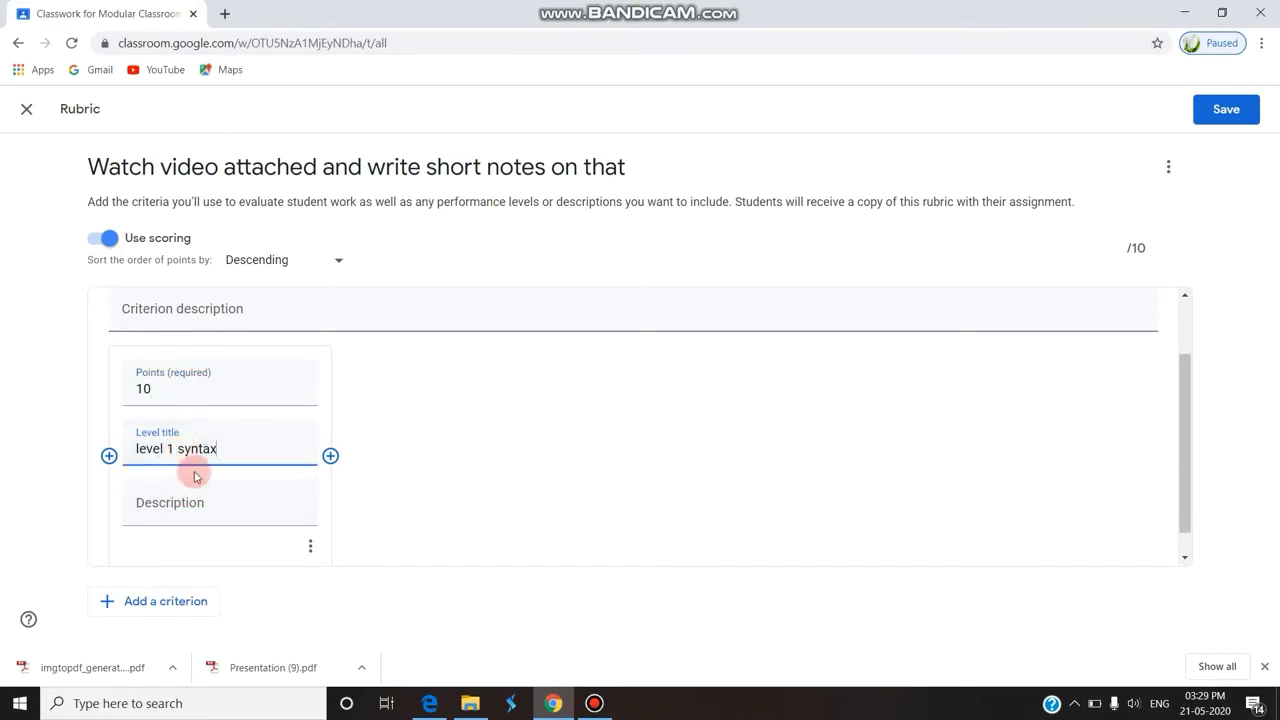
left_click(207, 515)
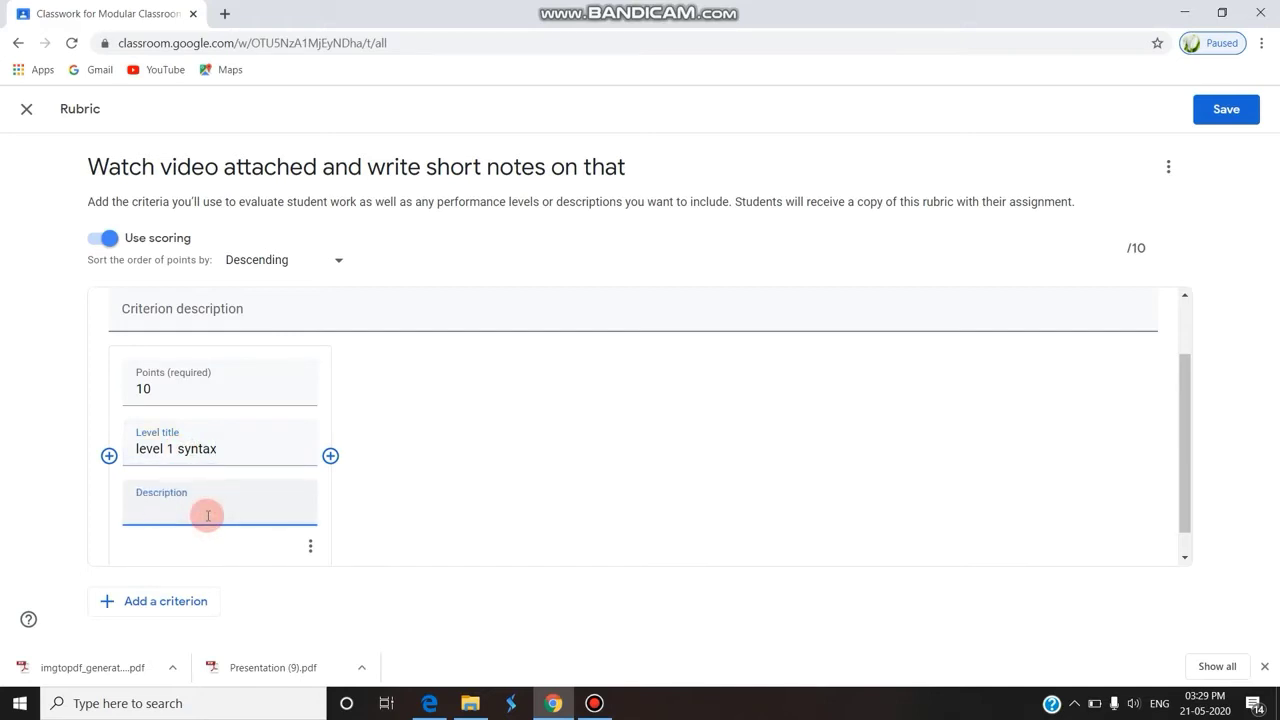
type("give proper syntax")
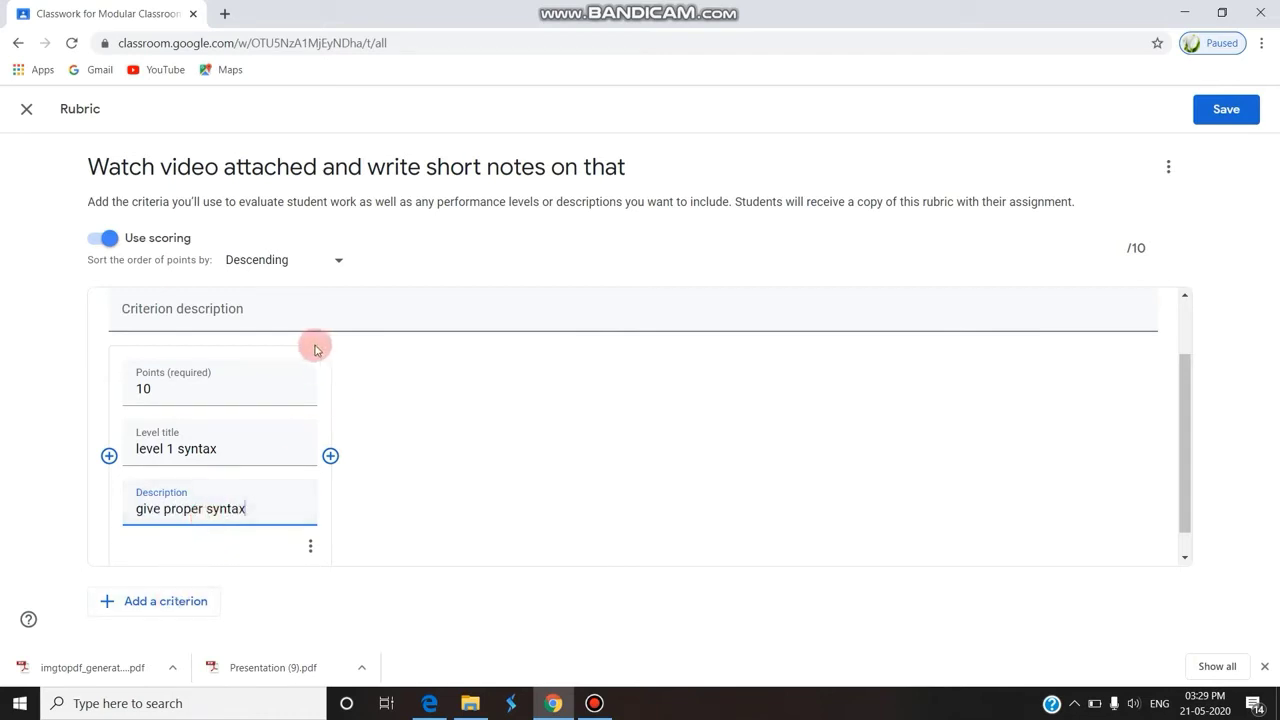
- Add a second criterion 'Explain file example', reworded to begin with 'Give' and include 'commands'
left_click(177, 601)
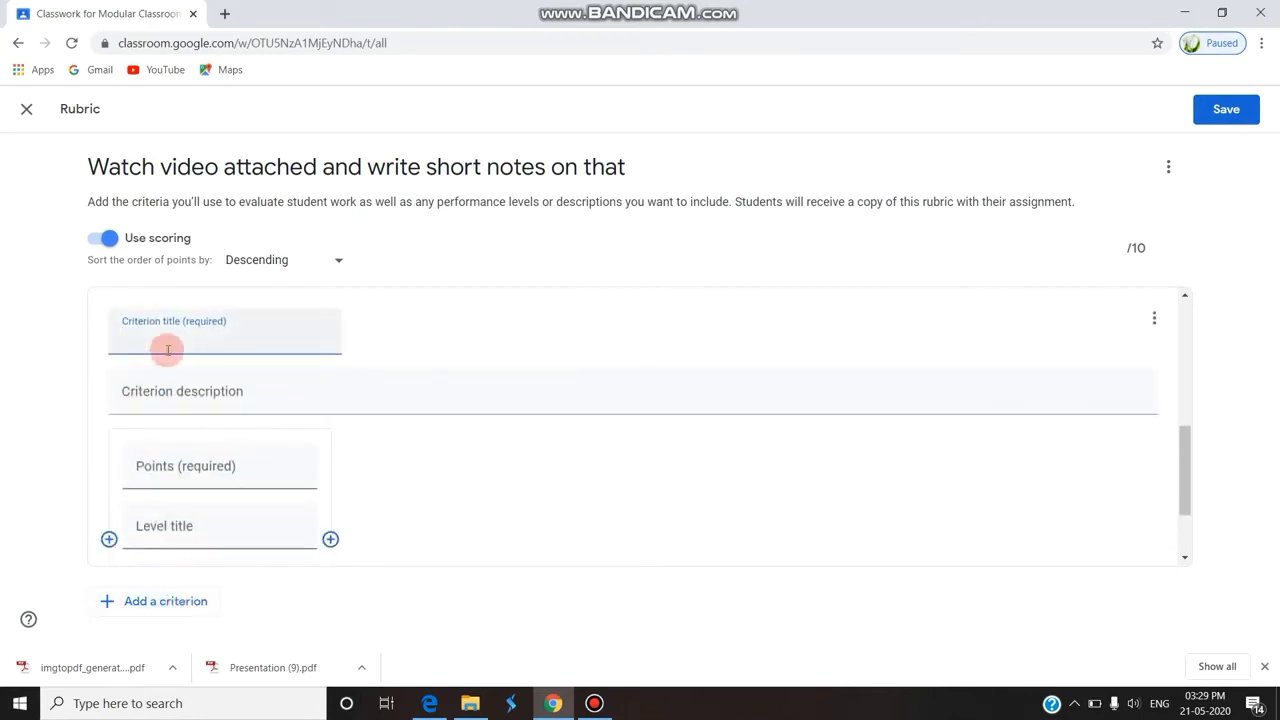
type("Explain file example")
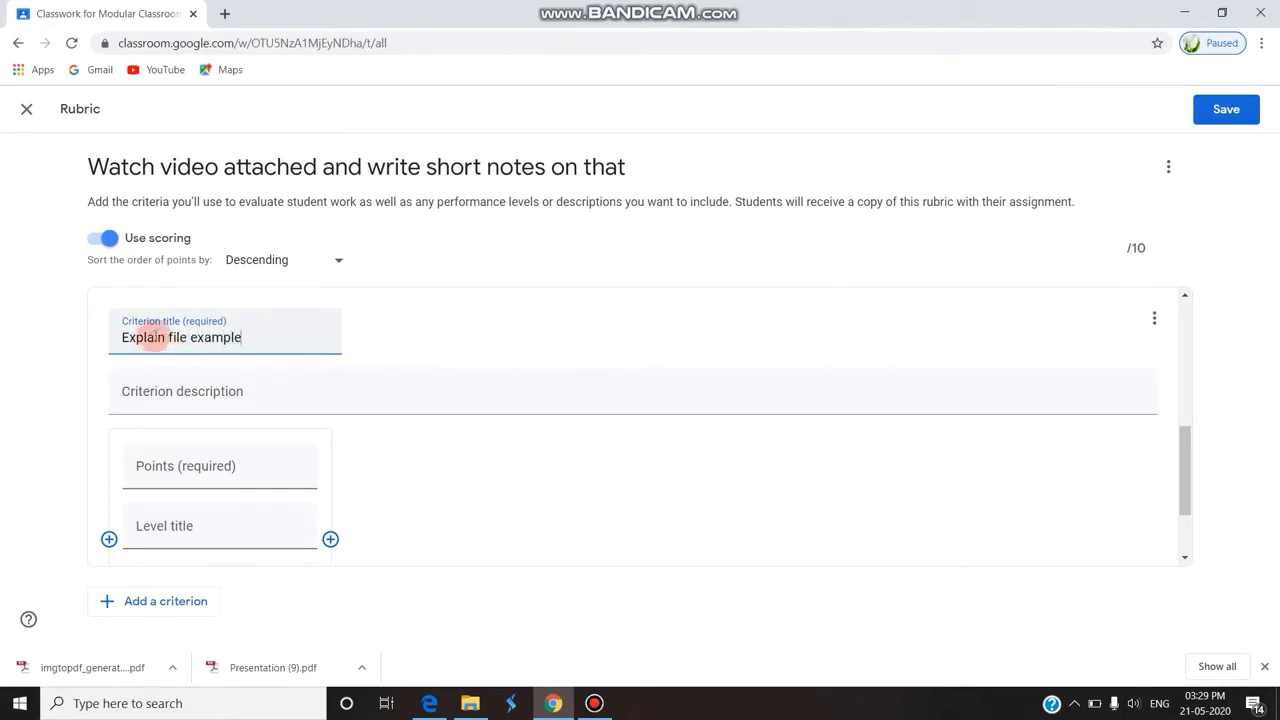
left_click_drag(150, 337, 46, 346)
type("Give")
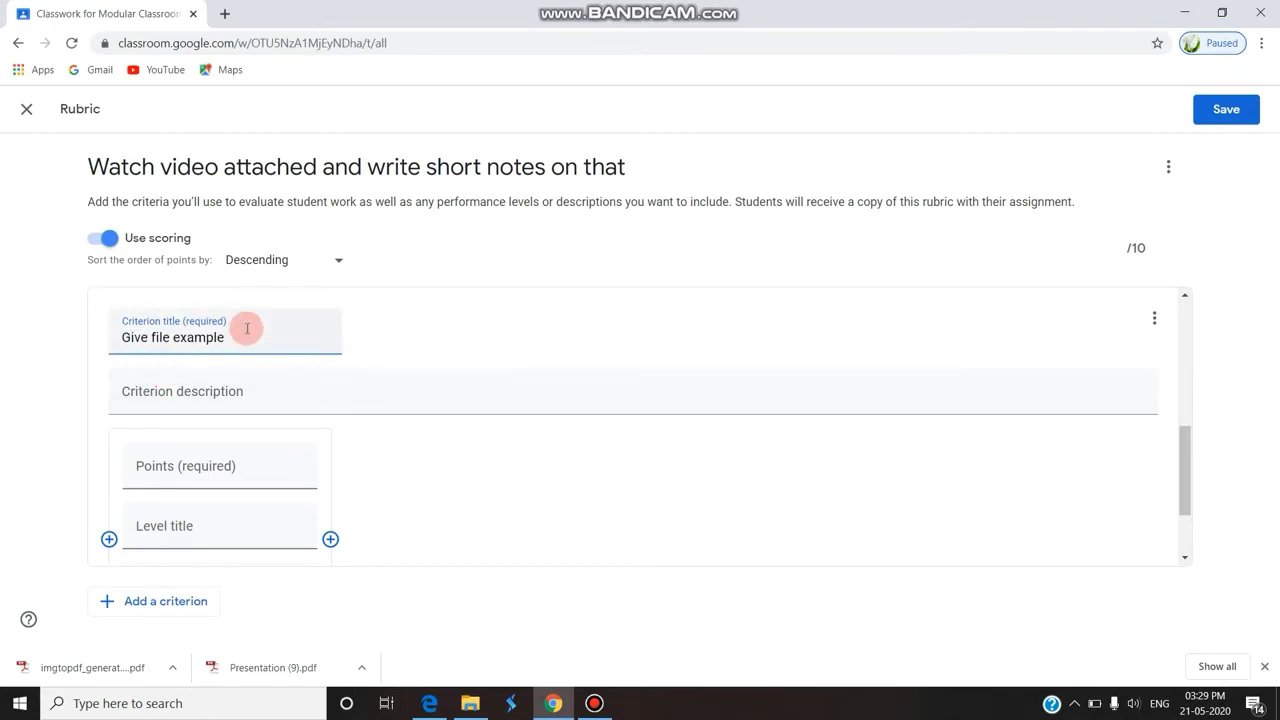
left_click(171, 338)
type("command")
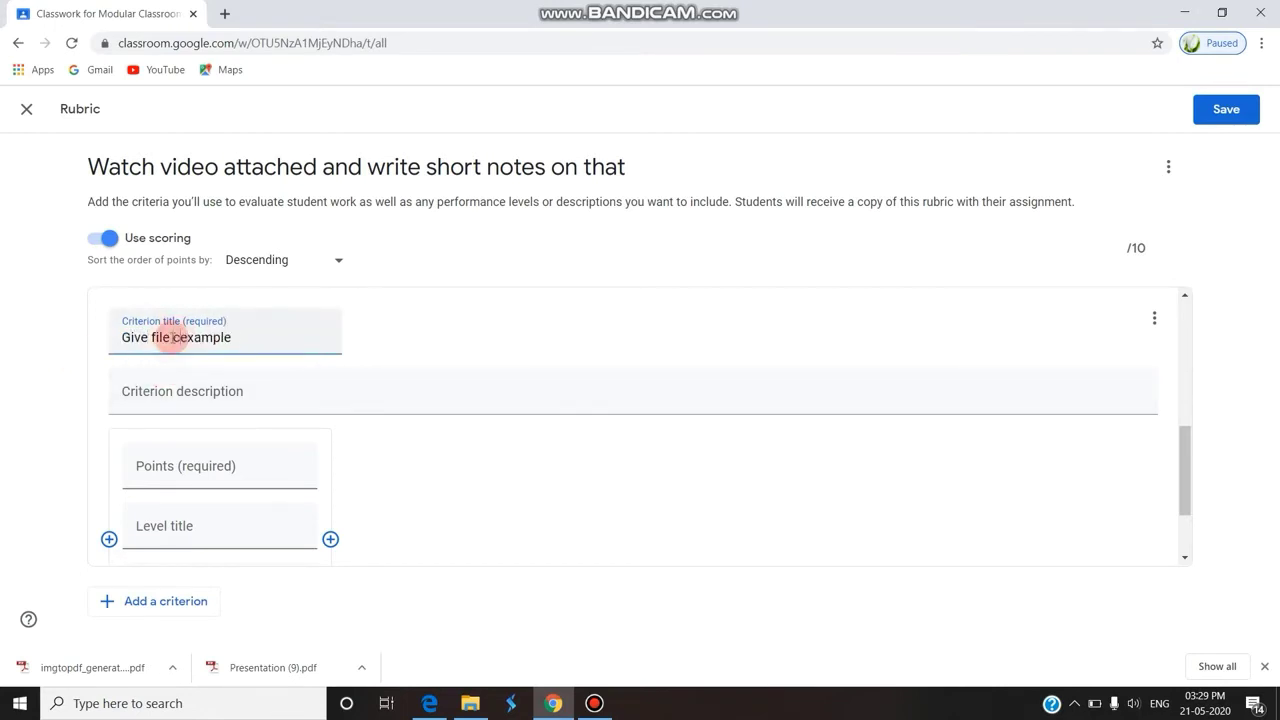
type("s")
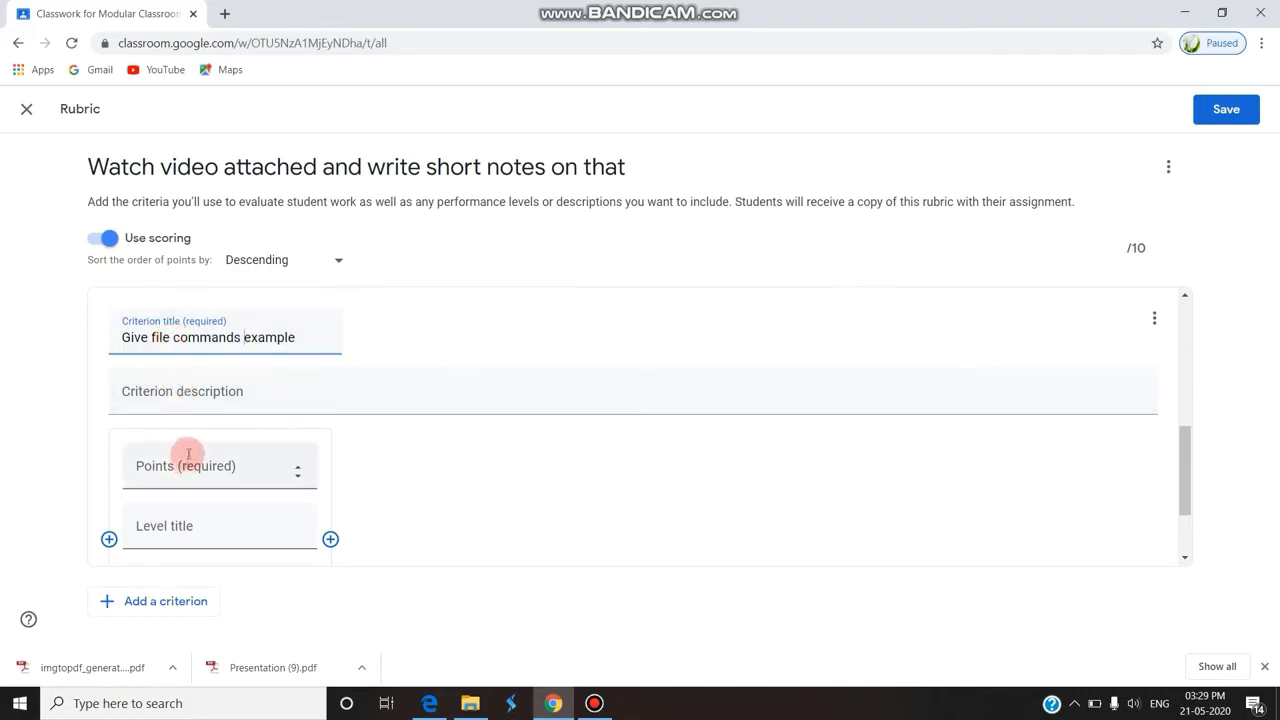
left_click(184, 390)
- Give it a 10-point 'level 2' described as 'give example' and save the rubric
left_click(223, 533)
type("level 2")
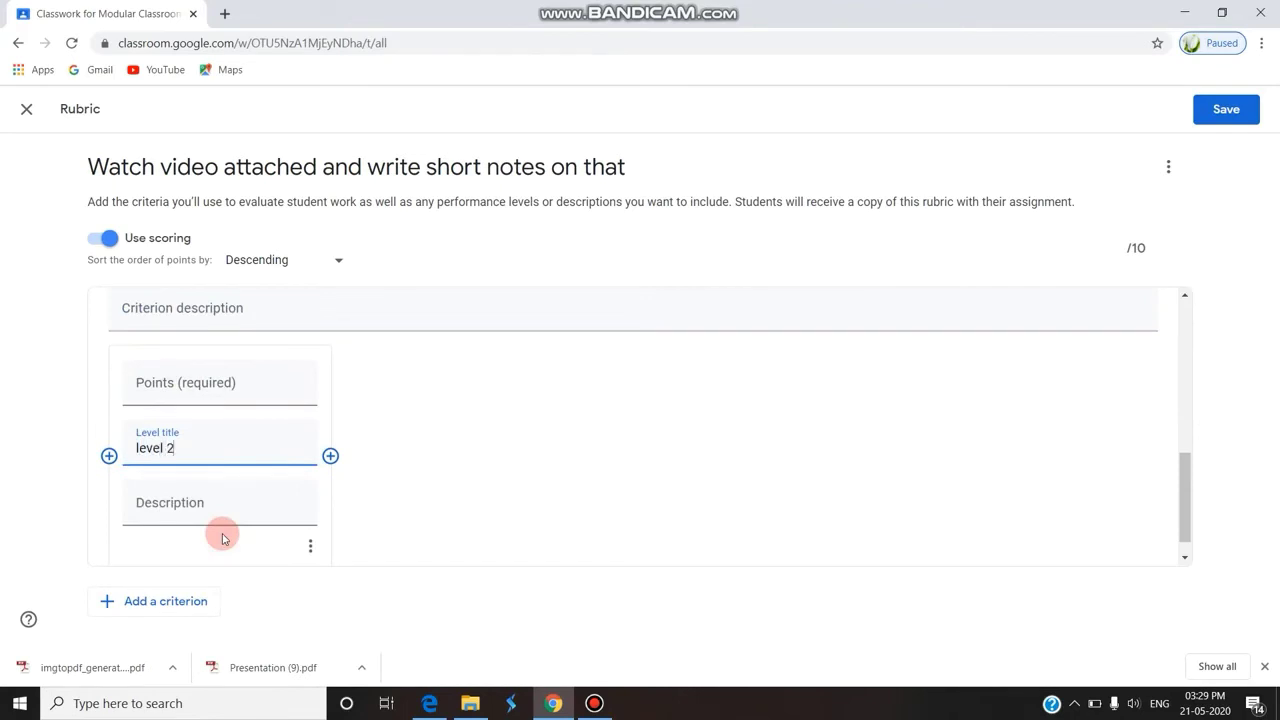
left_click(260, 380)
type("10")
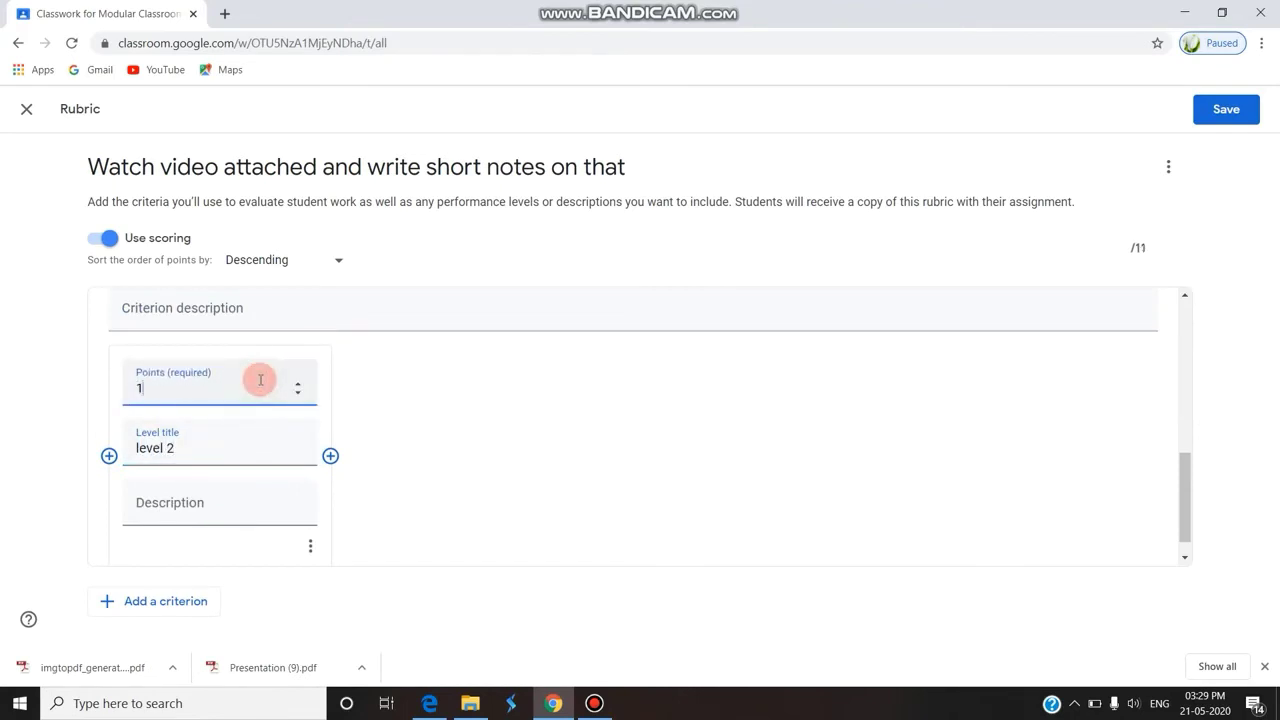
left_click(256, 506)
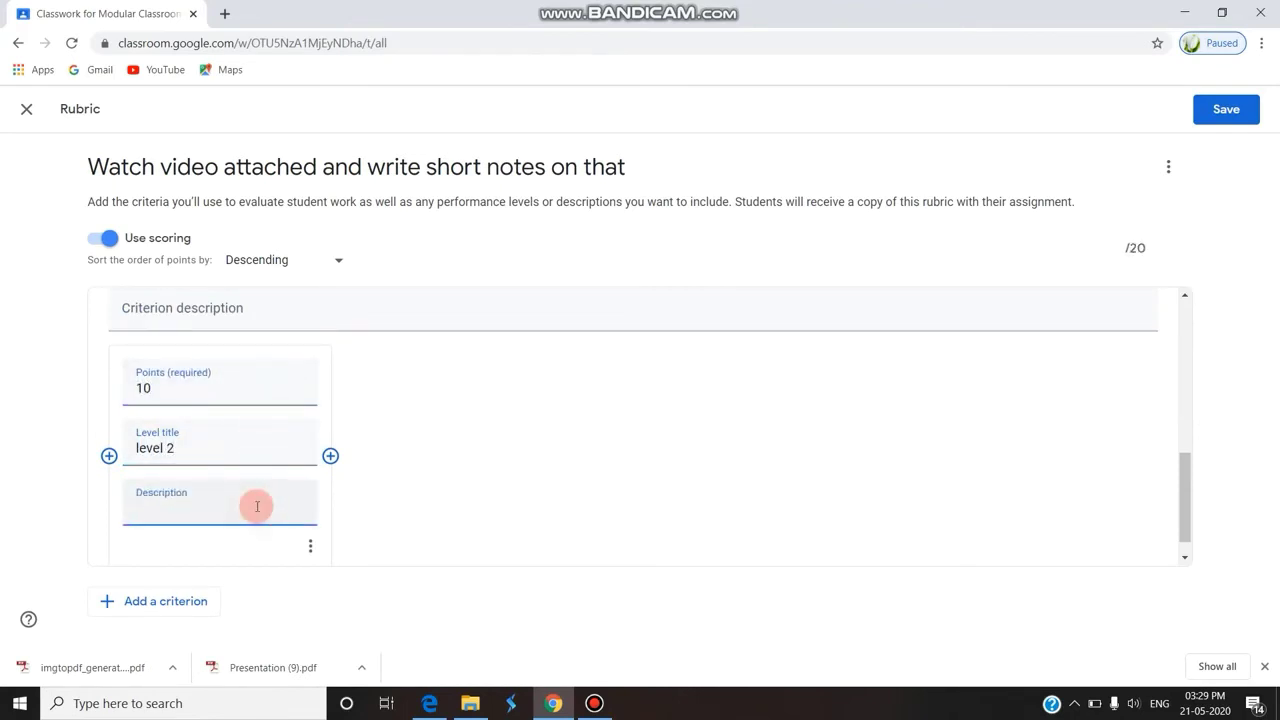
type("give example")
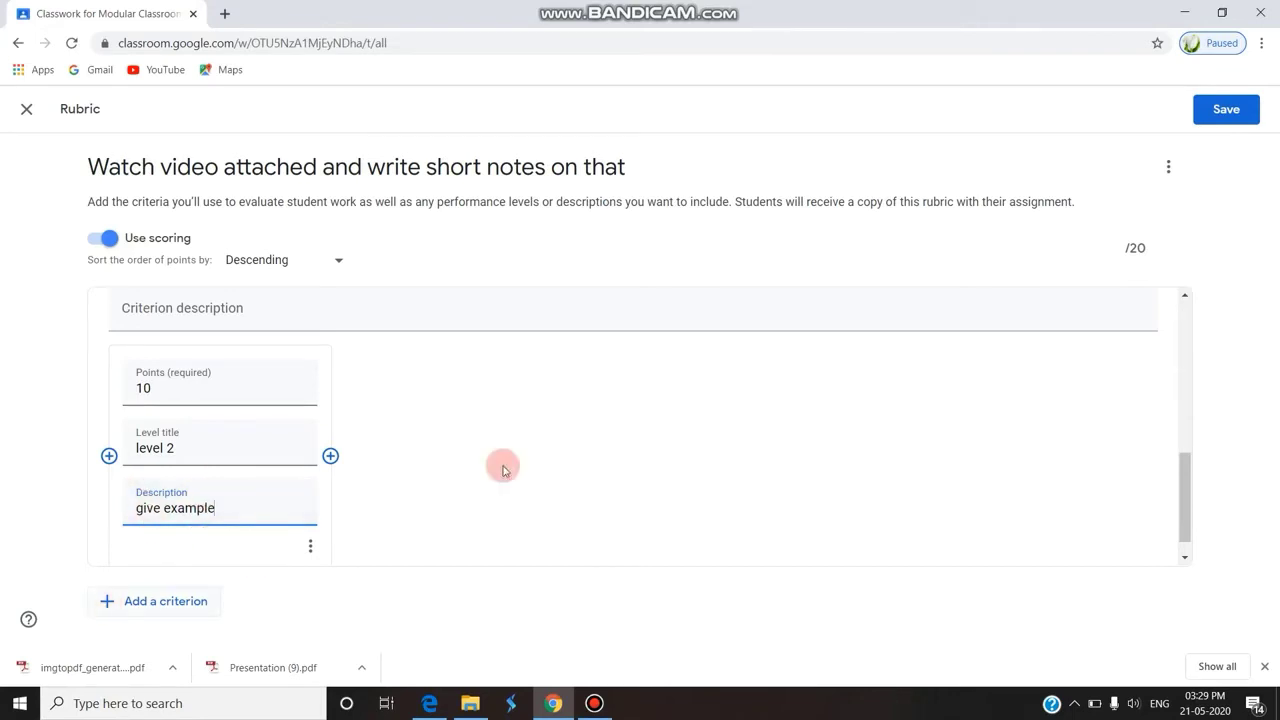
left_click(1227, 109)
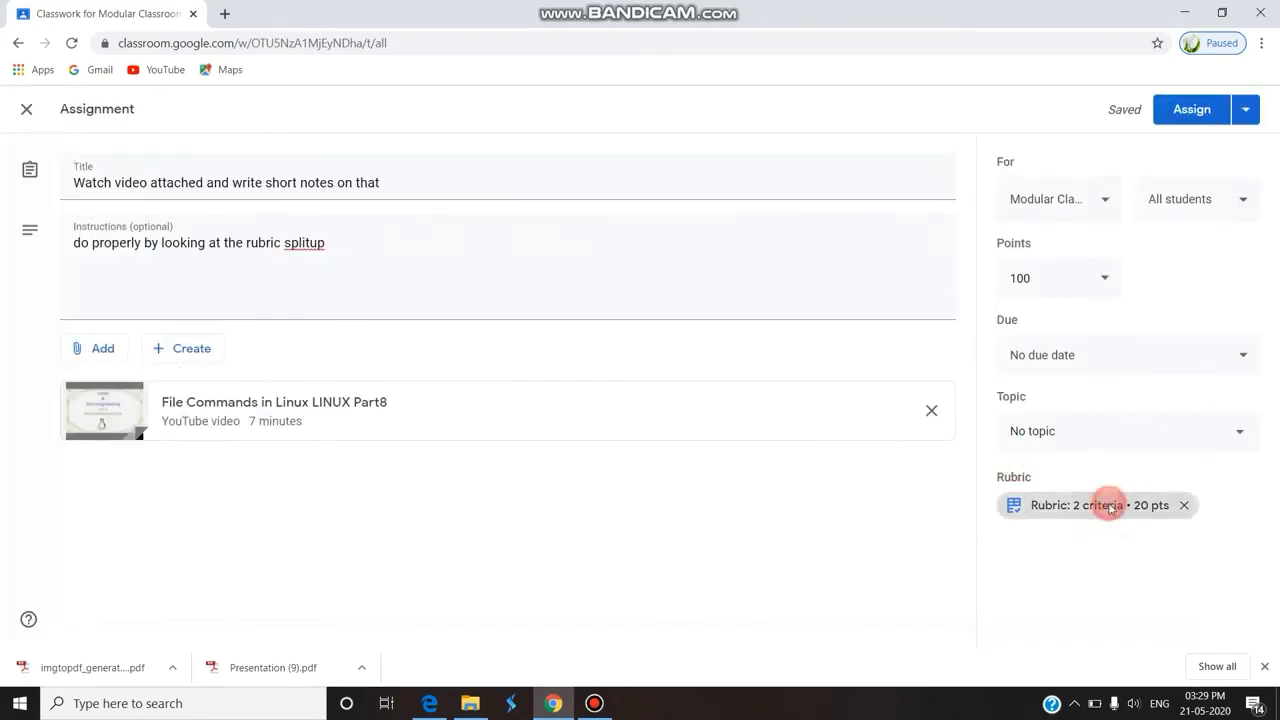
- Review the attached rubric, then assign the video notes assignment to the class
left_click(1110, 507)
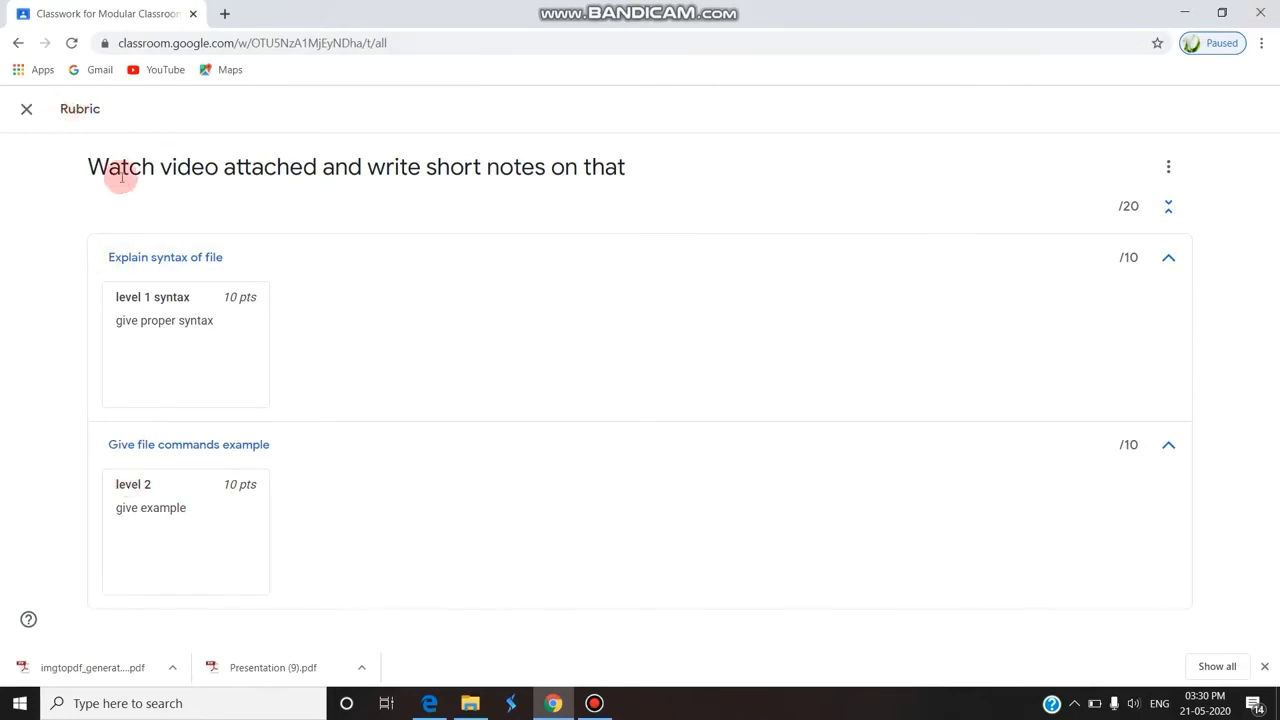
left_click(25, 110)
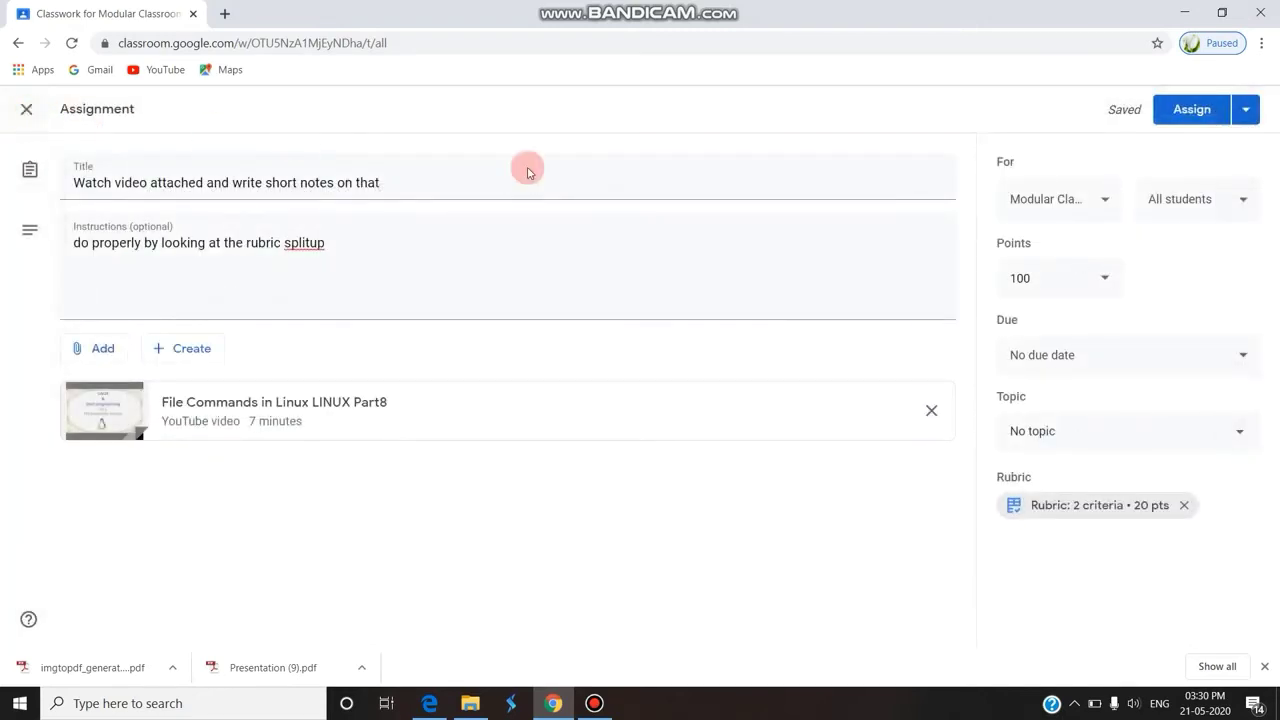
left_click(1166, 112)
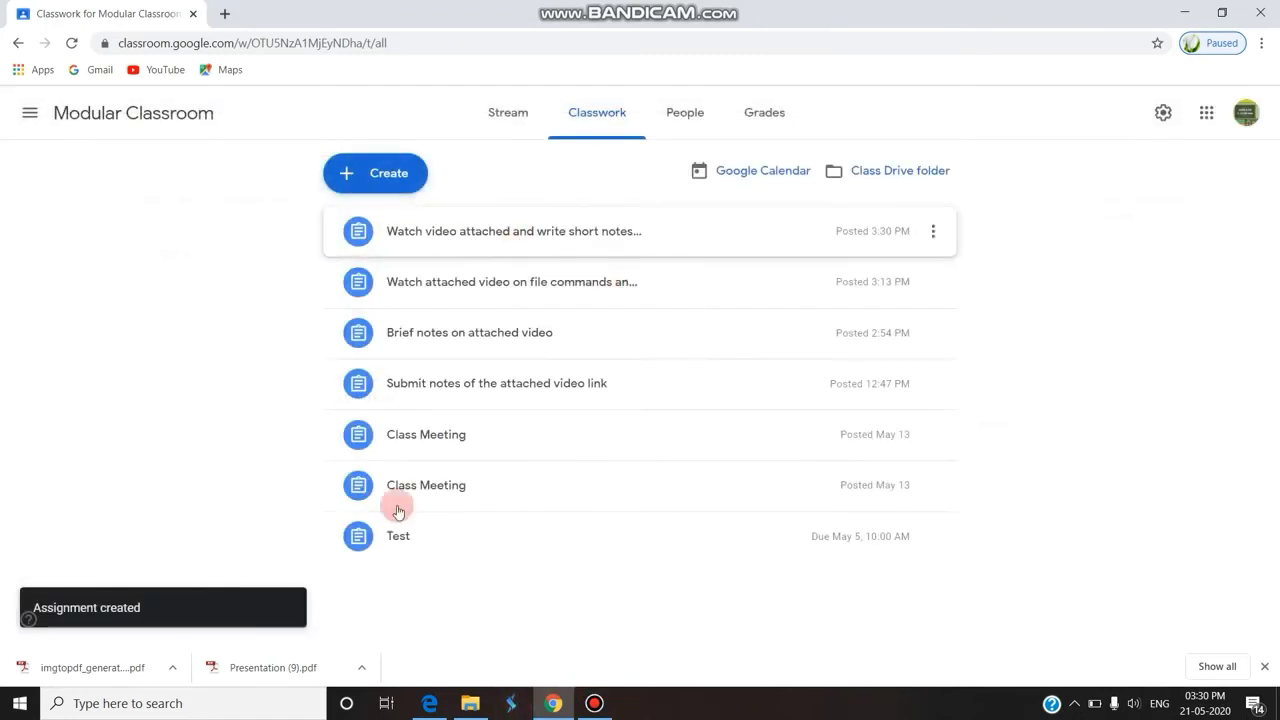
- In the student's Edge window, open Modular Classroom's Classwork and expand the new assignment
left_click(430, 703)
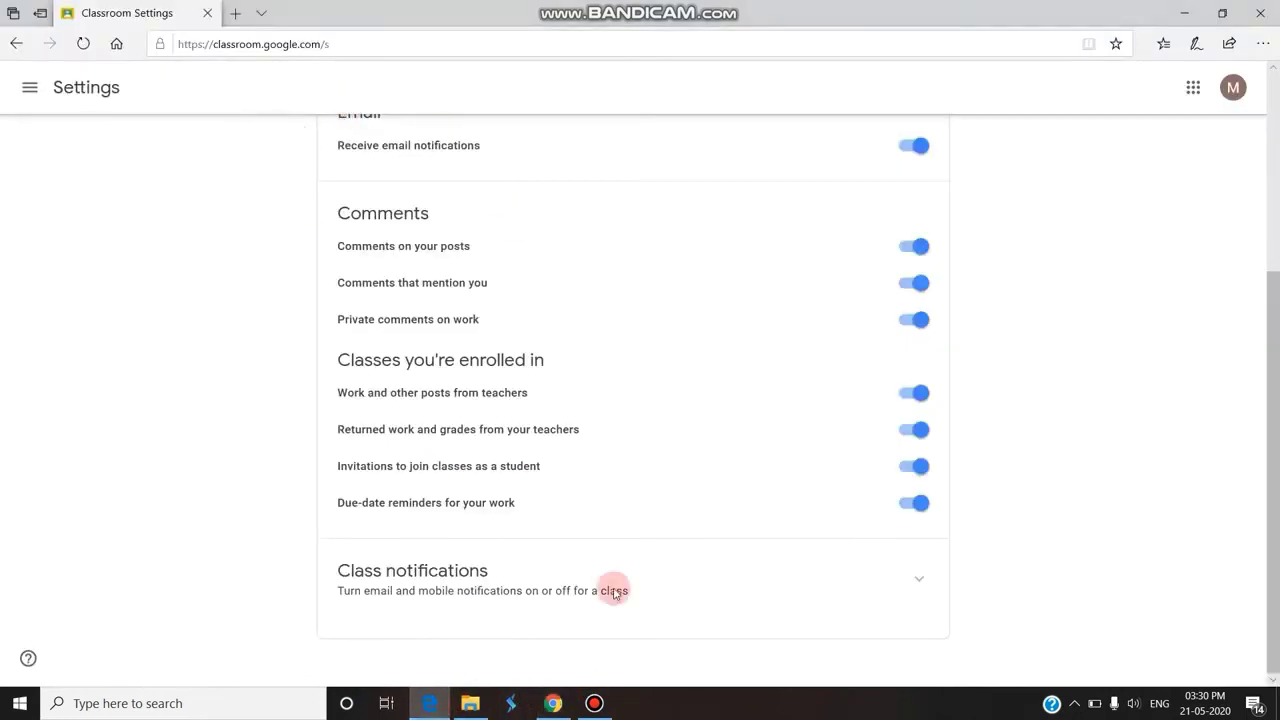
scroll(634, 512, "up", 3)
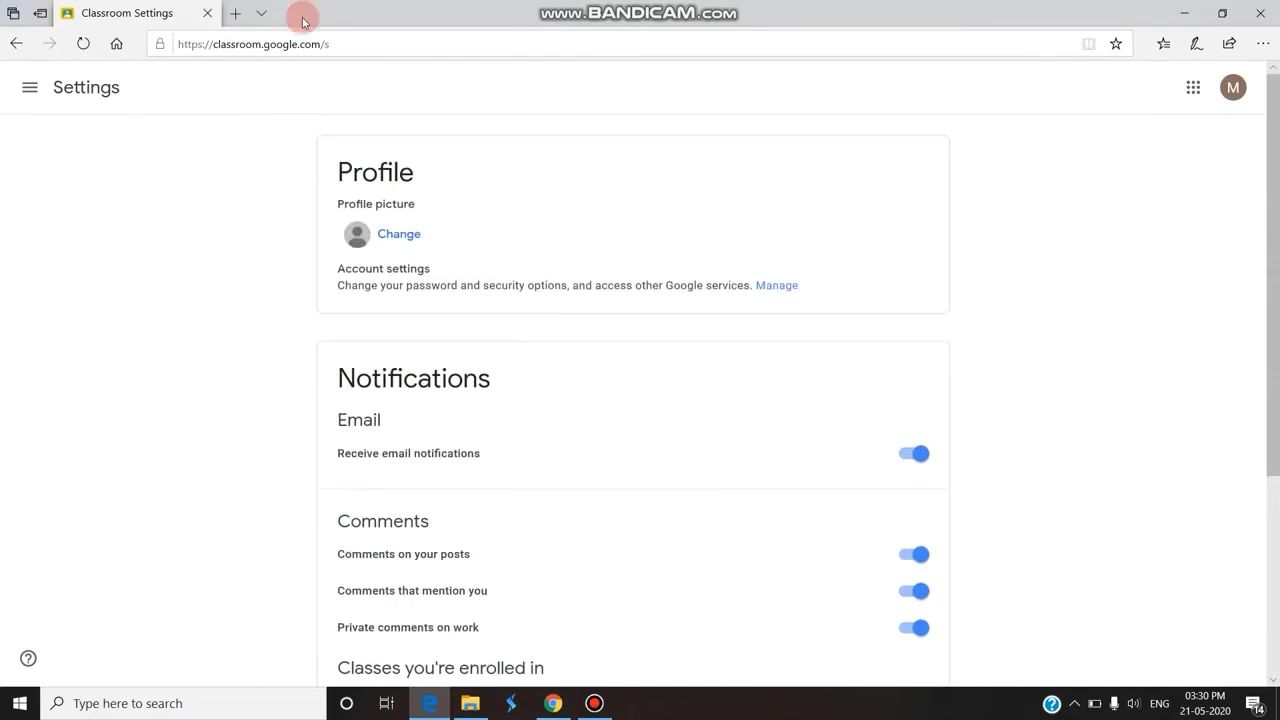
left_click(30, 92)
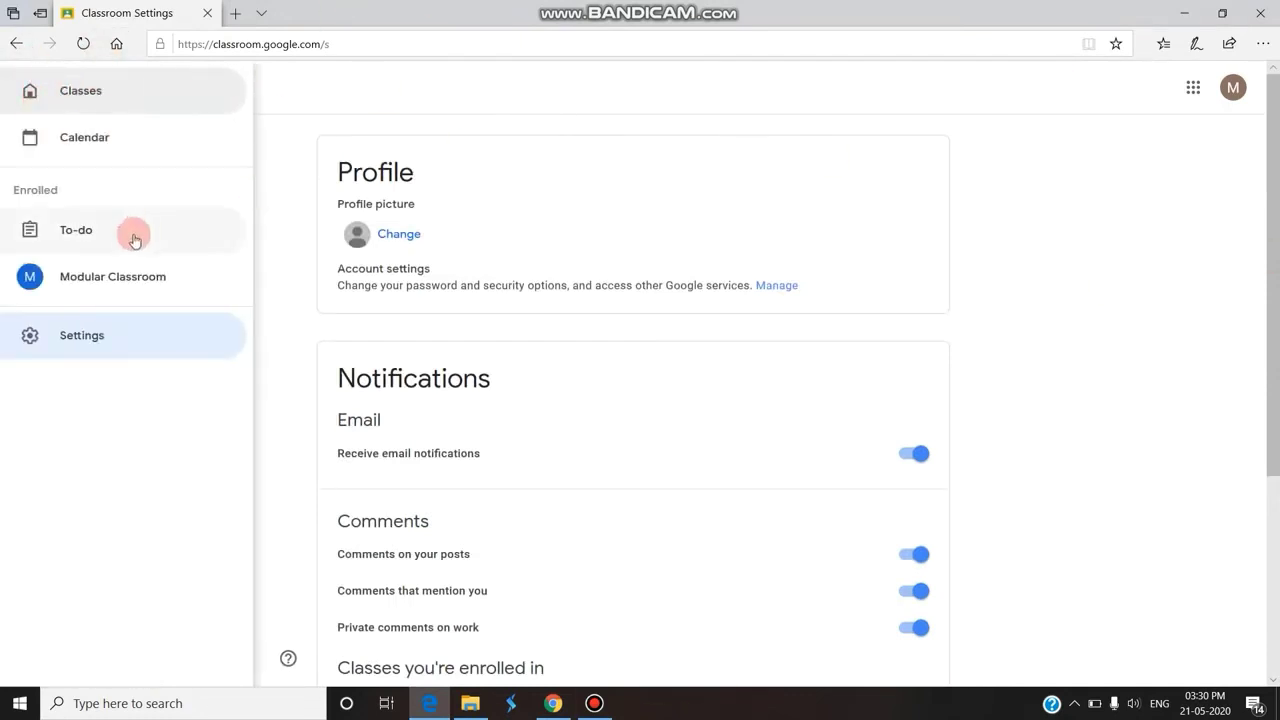
left_click(91, 283)
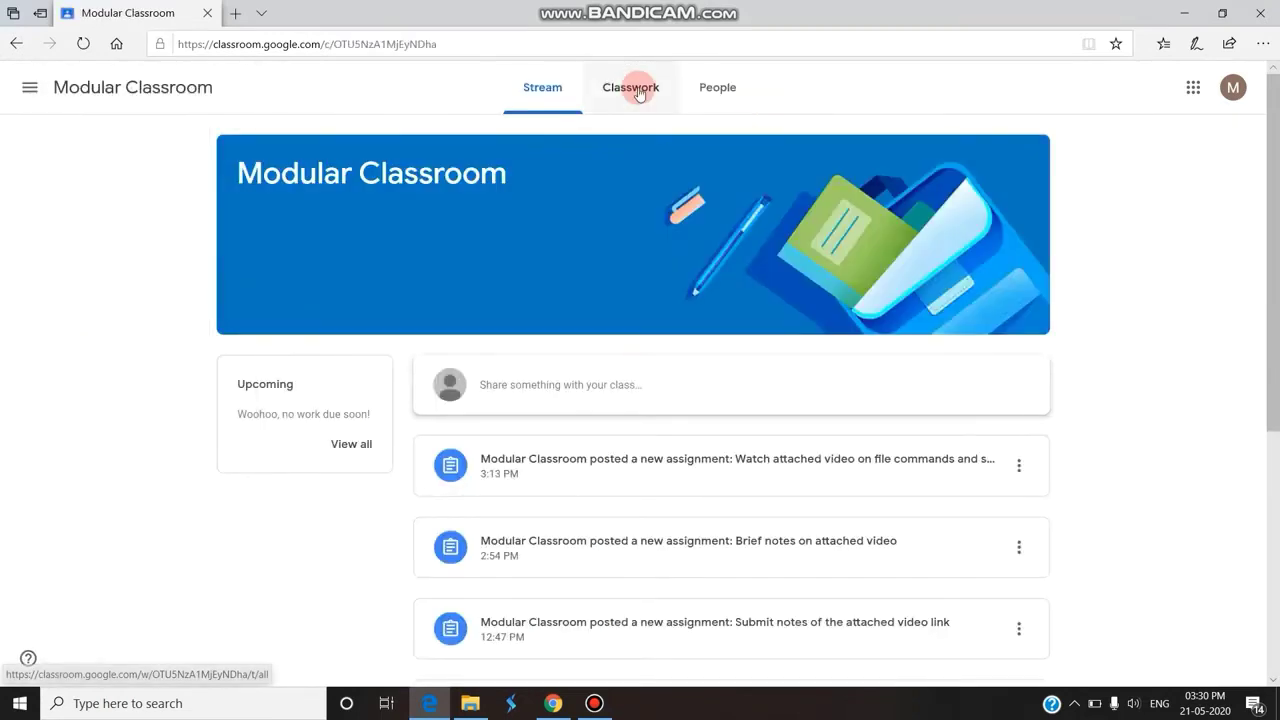
left_click(639, 93)
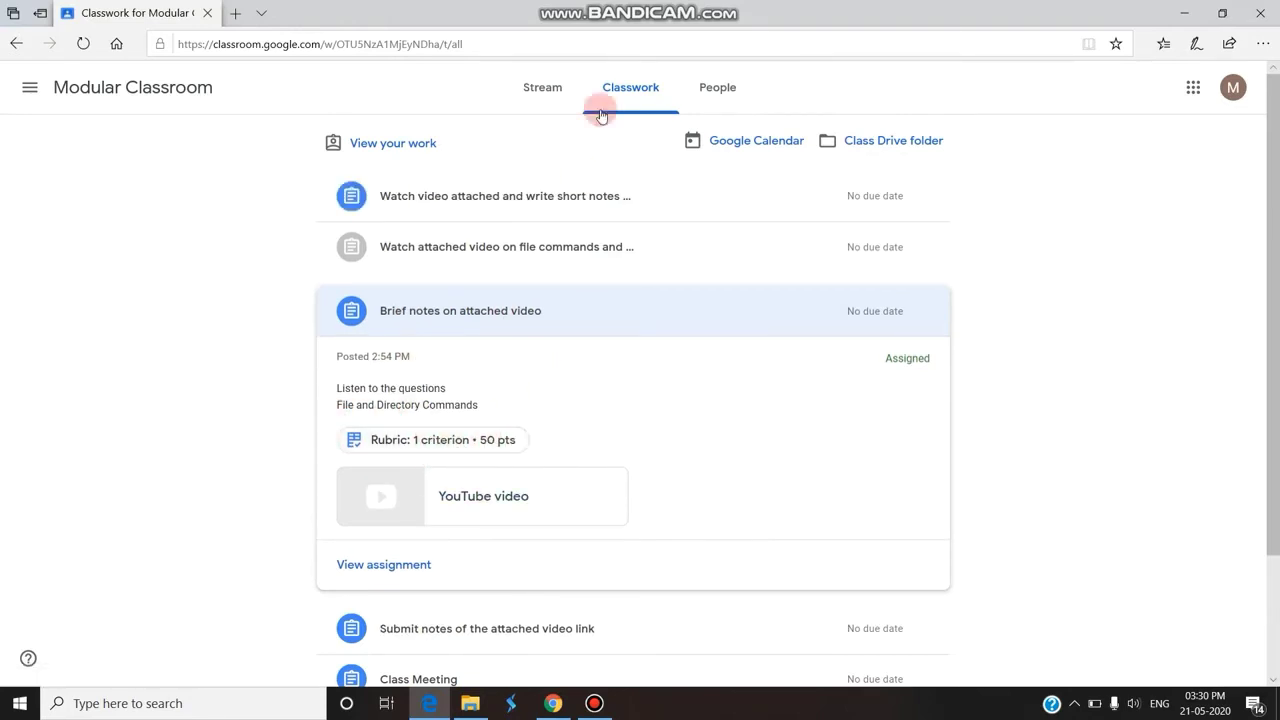
left_click(552, 197)
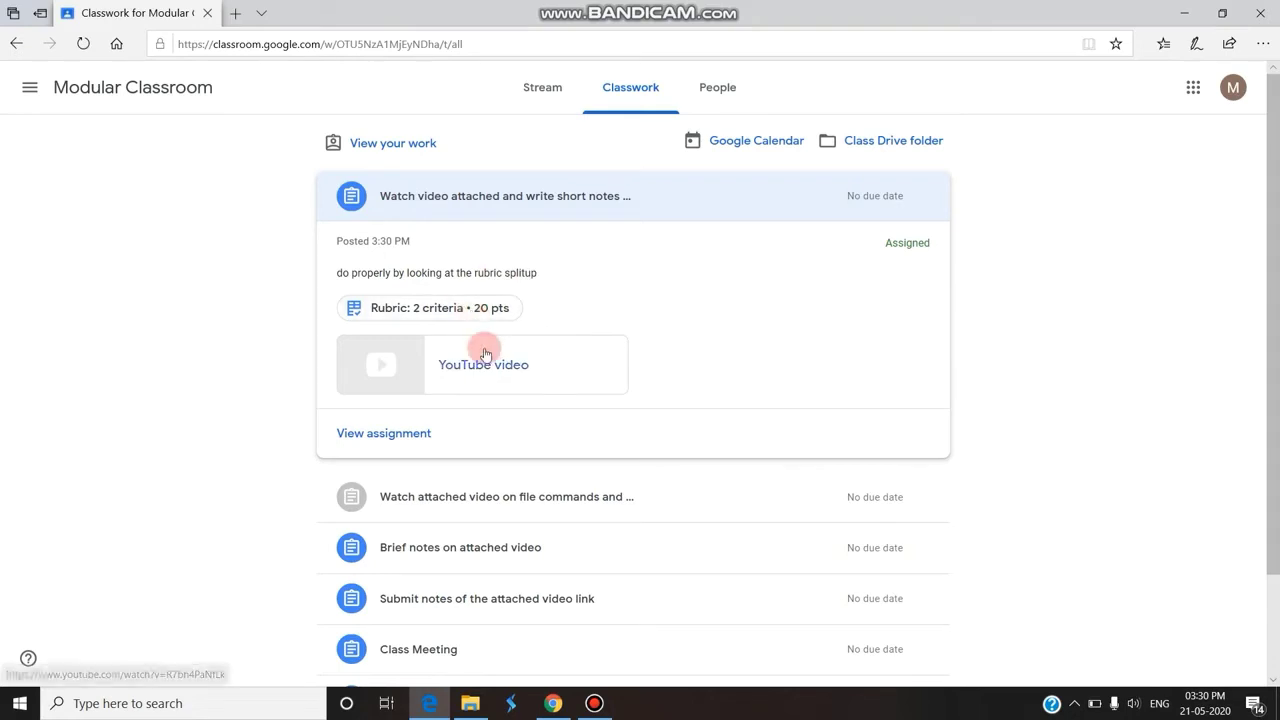
- View the assignment's 2-criteria, 20-point rubric, then return to Classwork
left_click(497, 308)
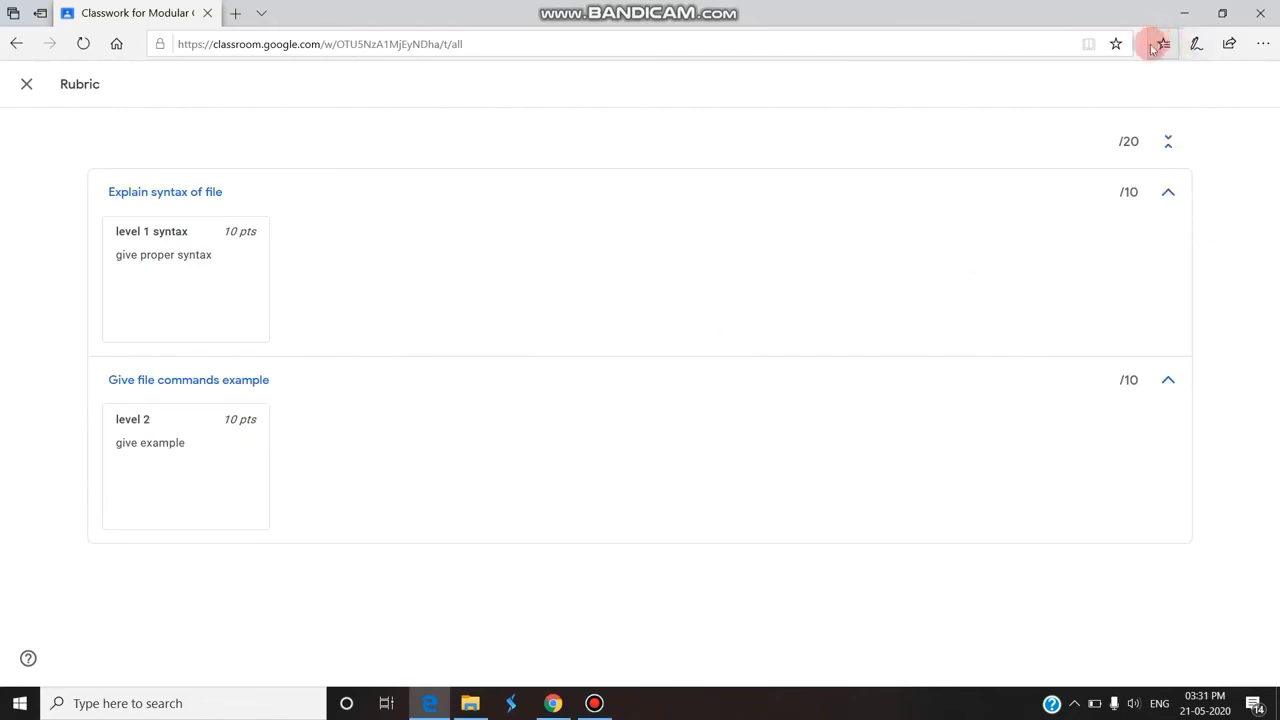
left_click(27, 85)
left_click(575, 308)
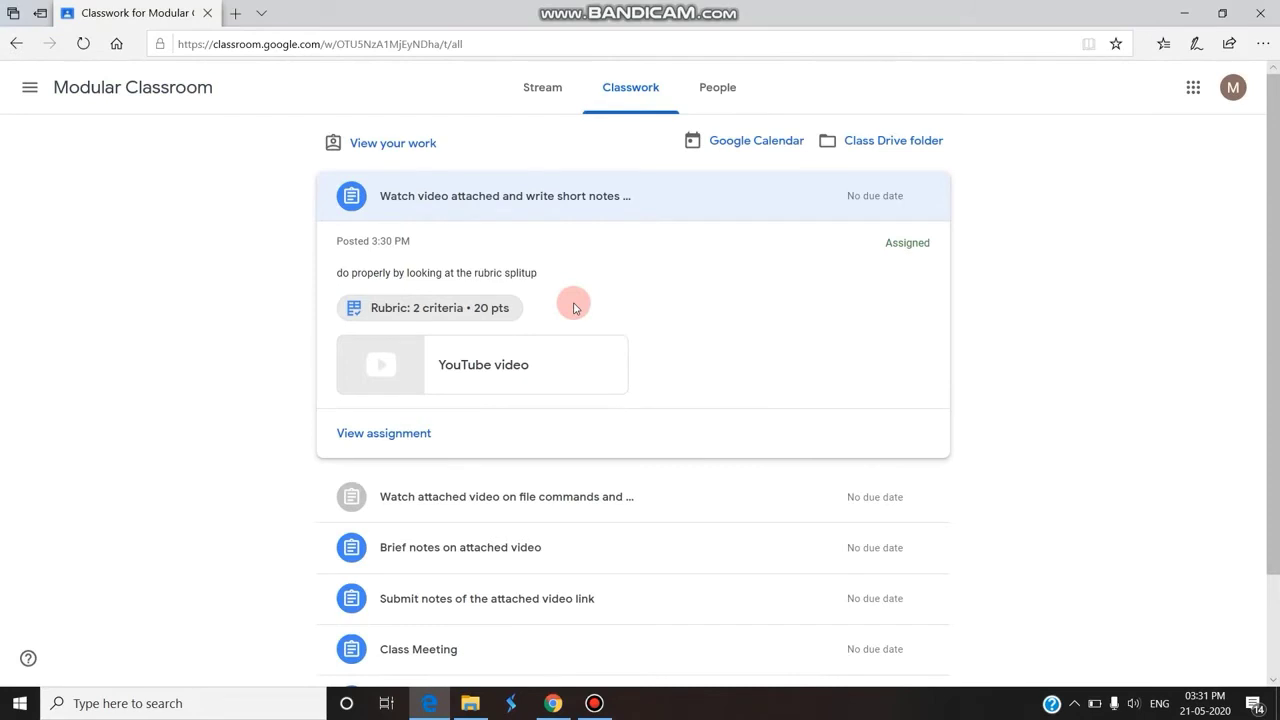
left_click(451, 316)
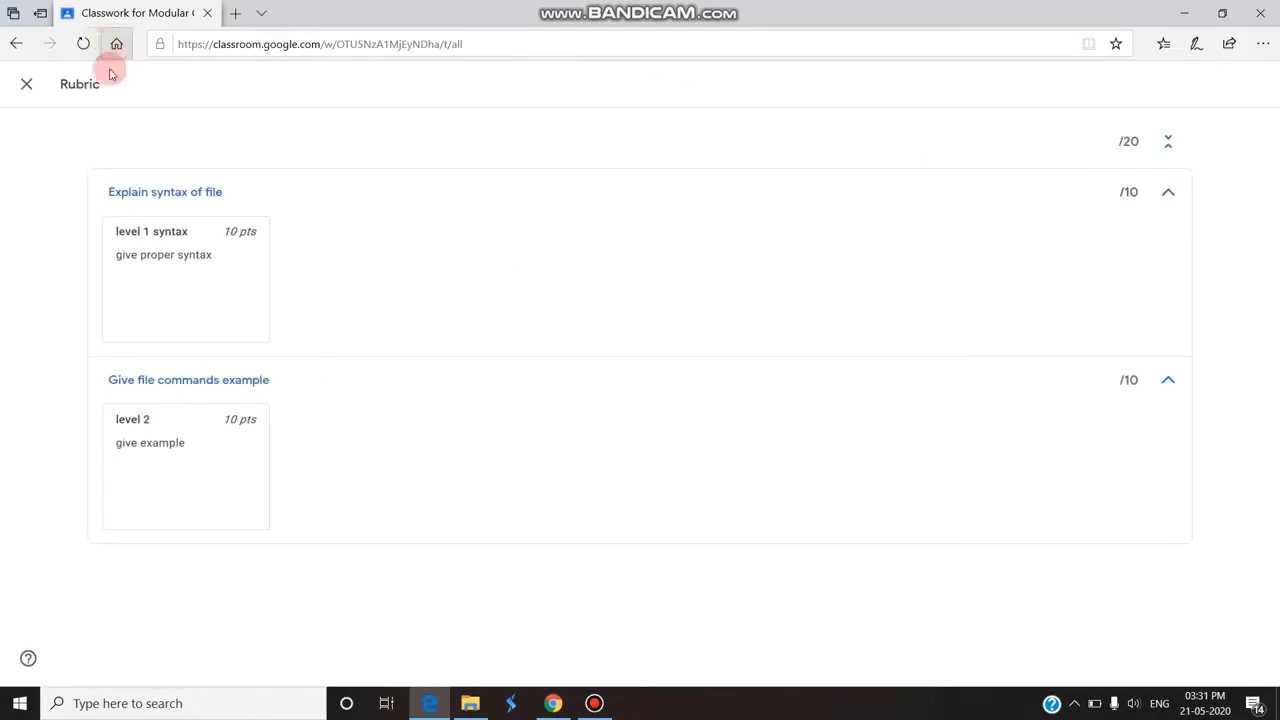
left_click(26, 84)
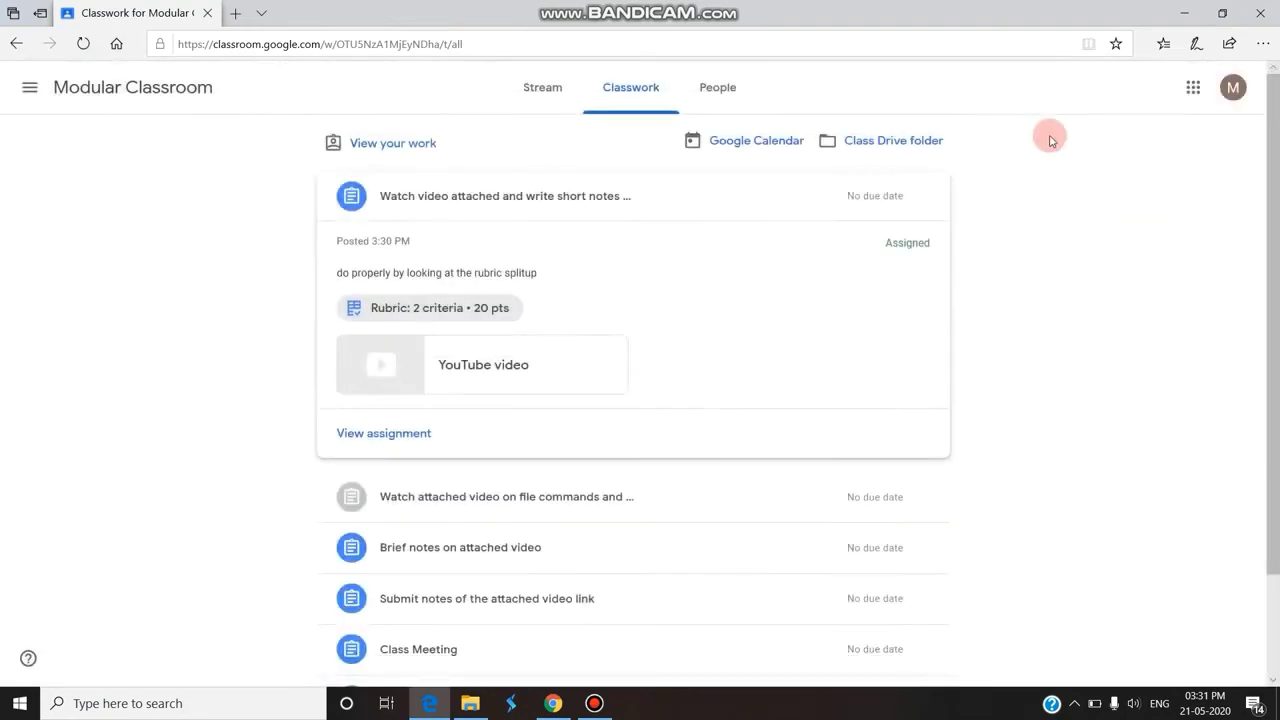
- Collapse and re-expand the assignment's details and check its options menu
left_click(660, 89)
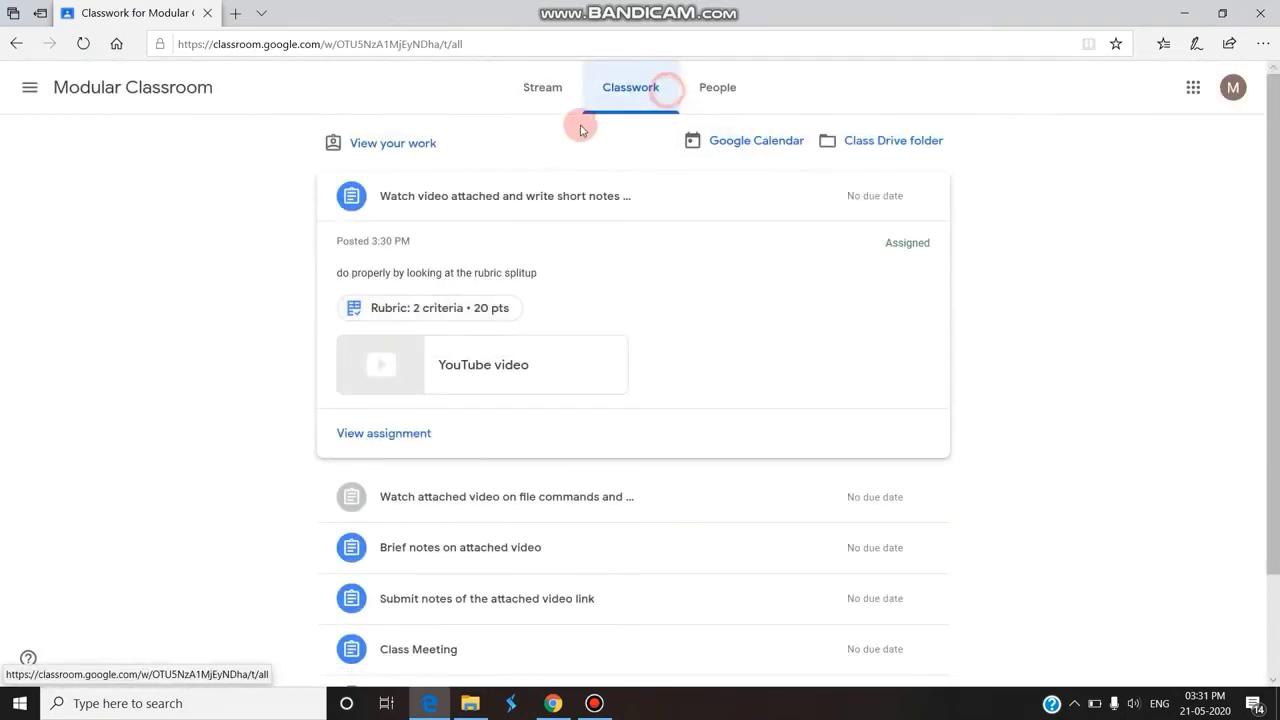
left_click(576, 195)
left_click(578, 195)
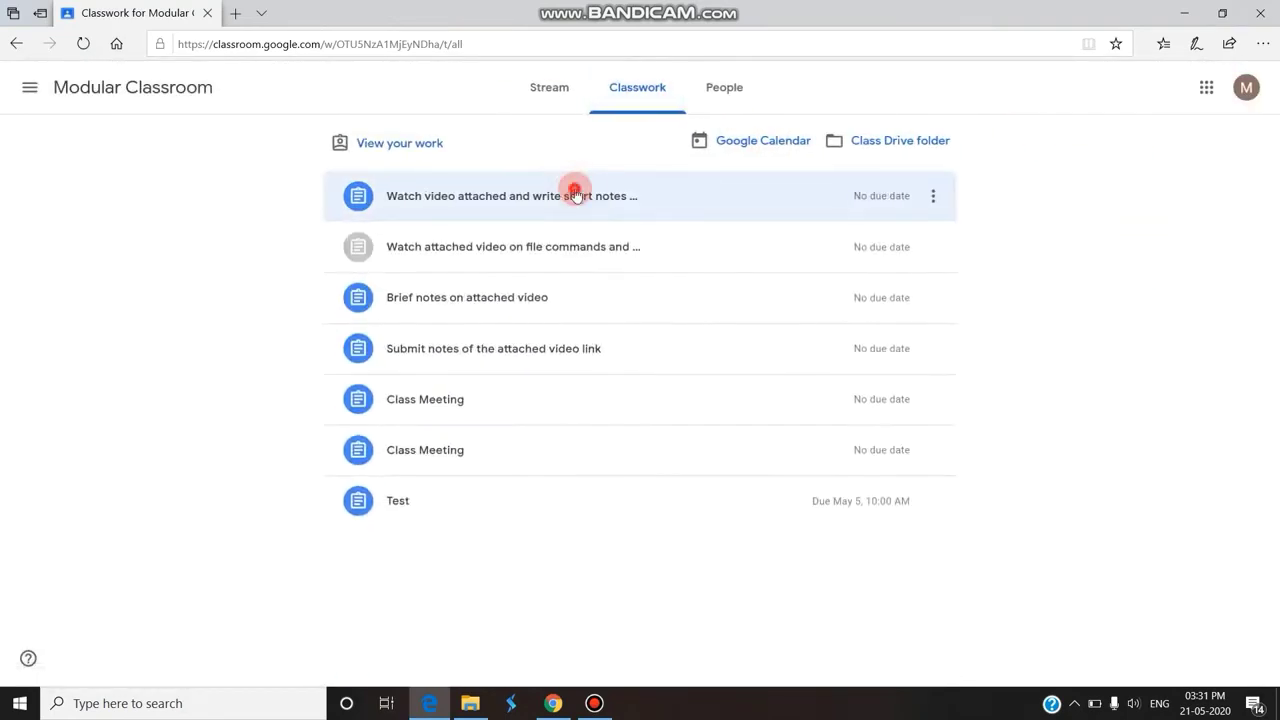
left_click(929, 203)
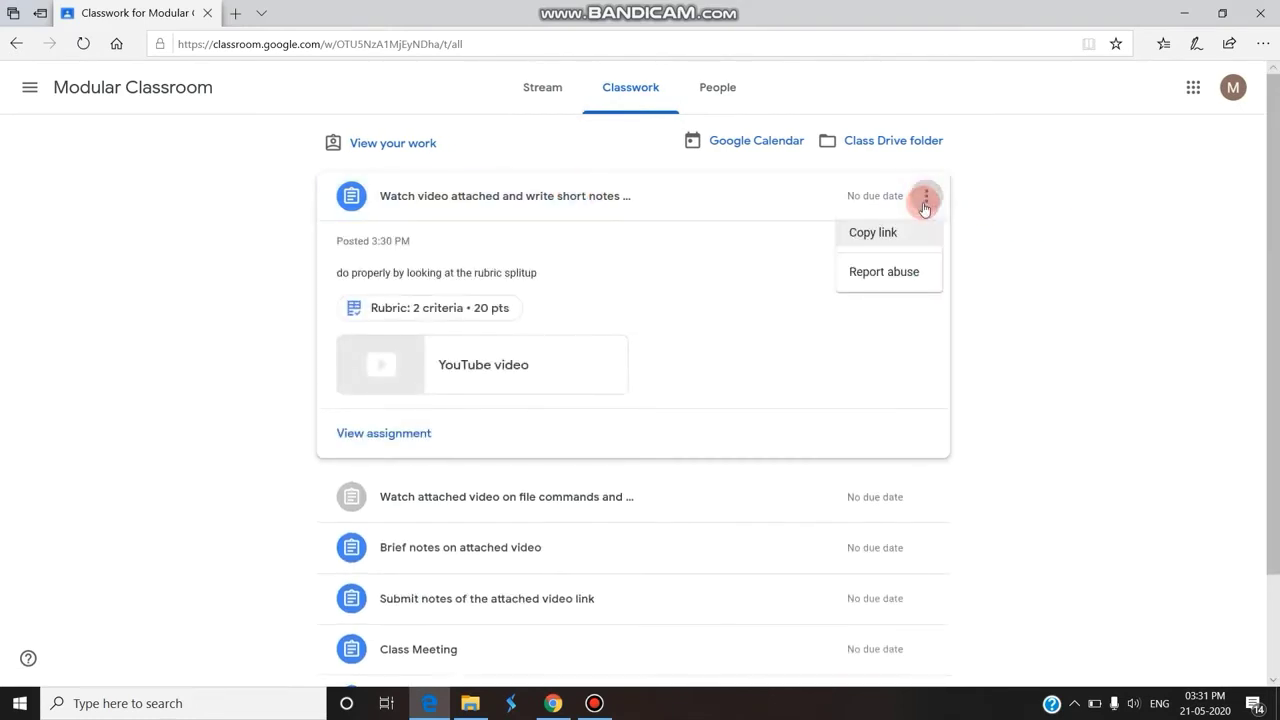
left_click(1071, 266)
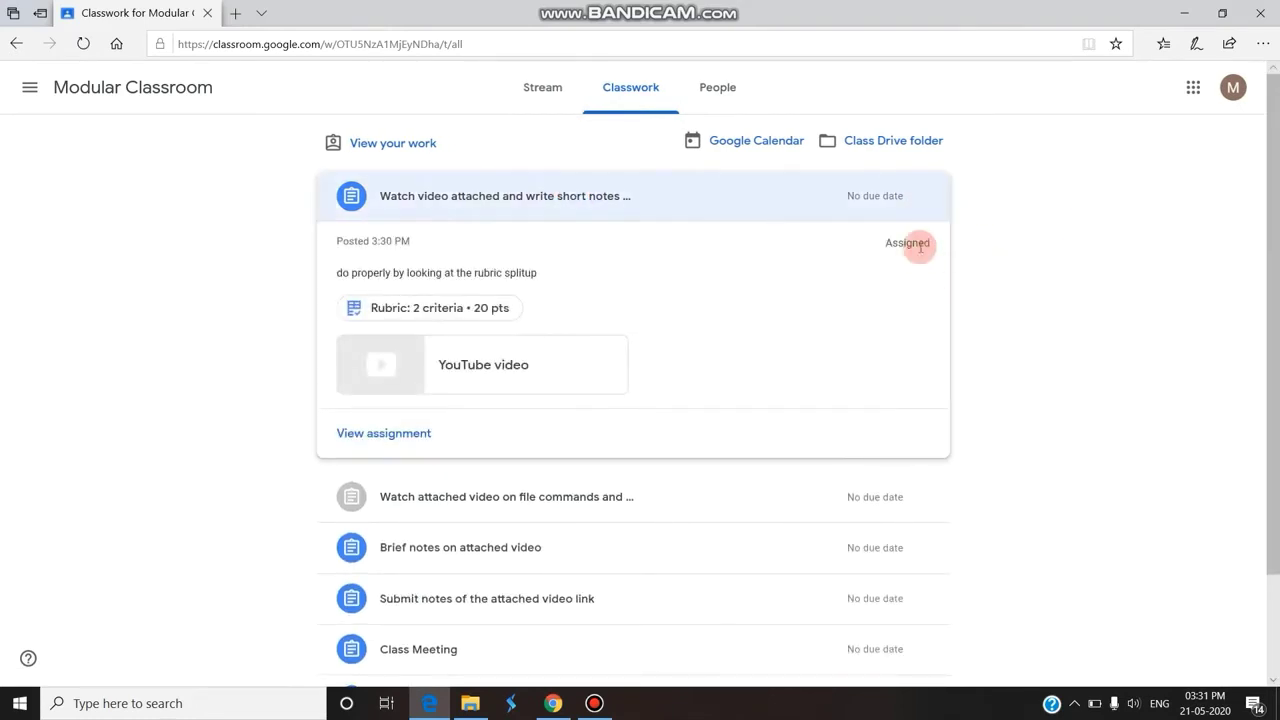
left_click(472, 208)
left_click(464, 208)
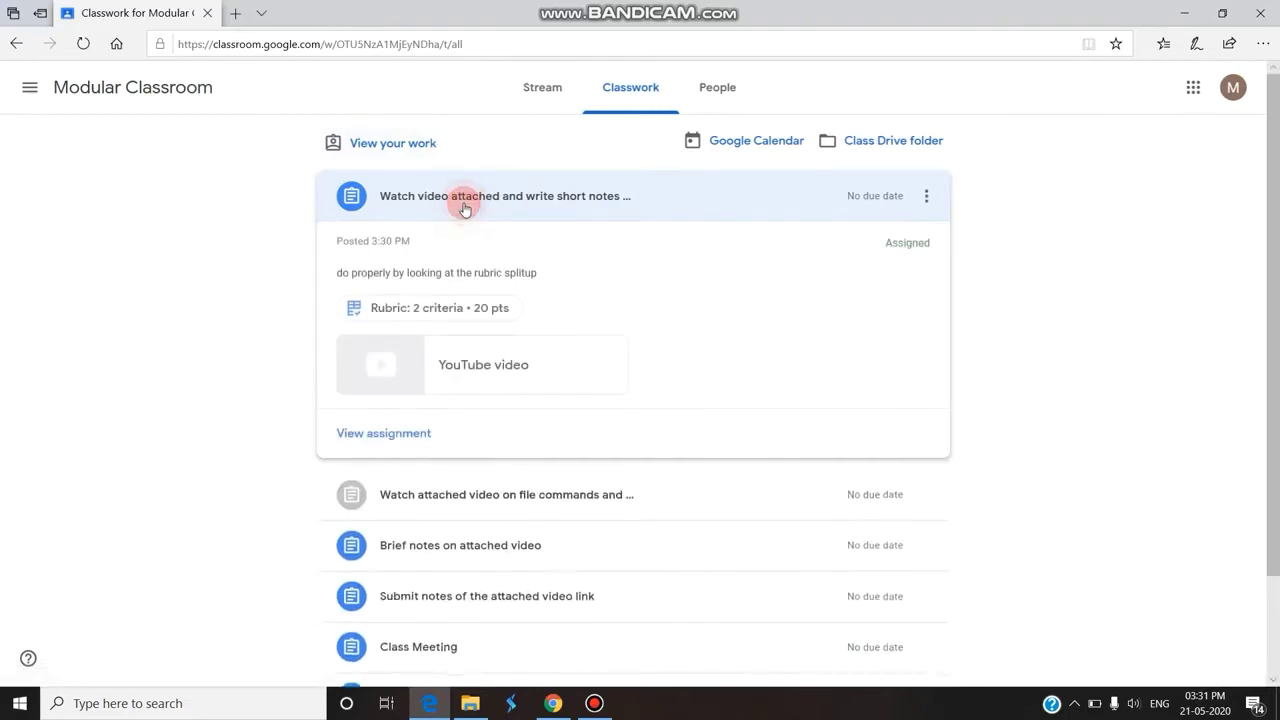
- On the assignment page, upload assgn1 from Downloads as the student's work
left_click(401, 440)
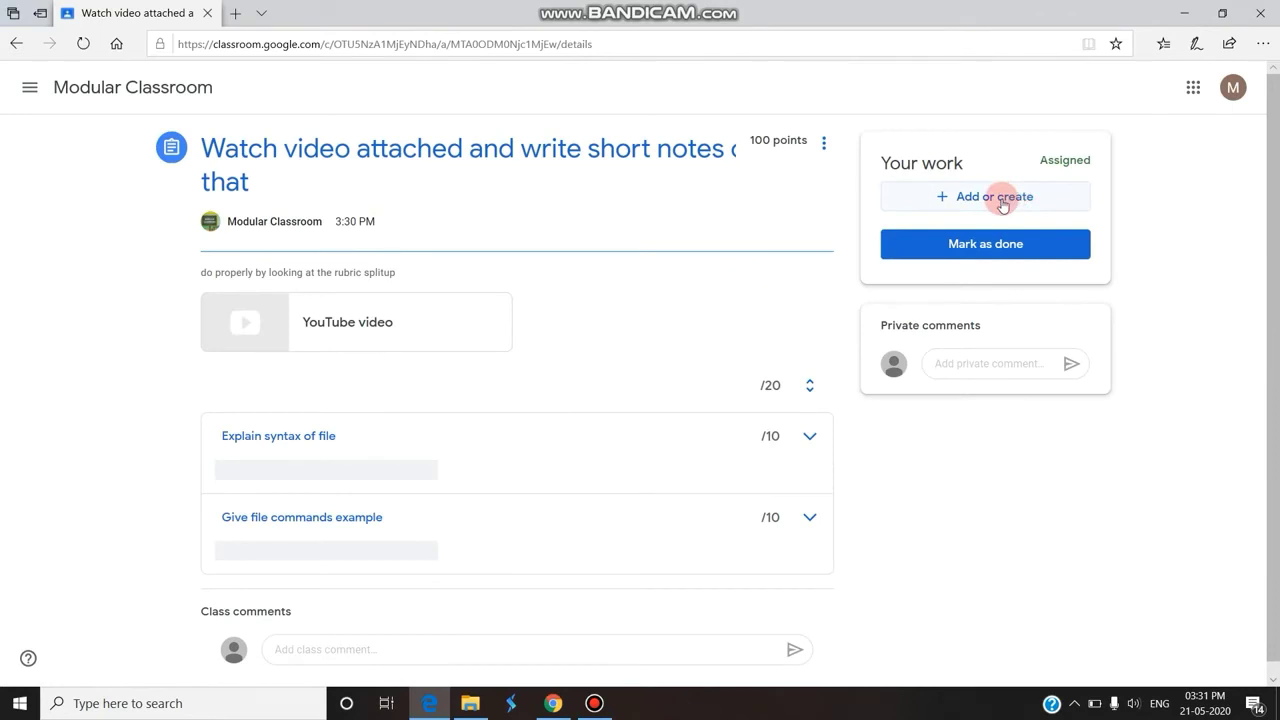
left_click(1001, 198)
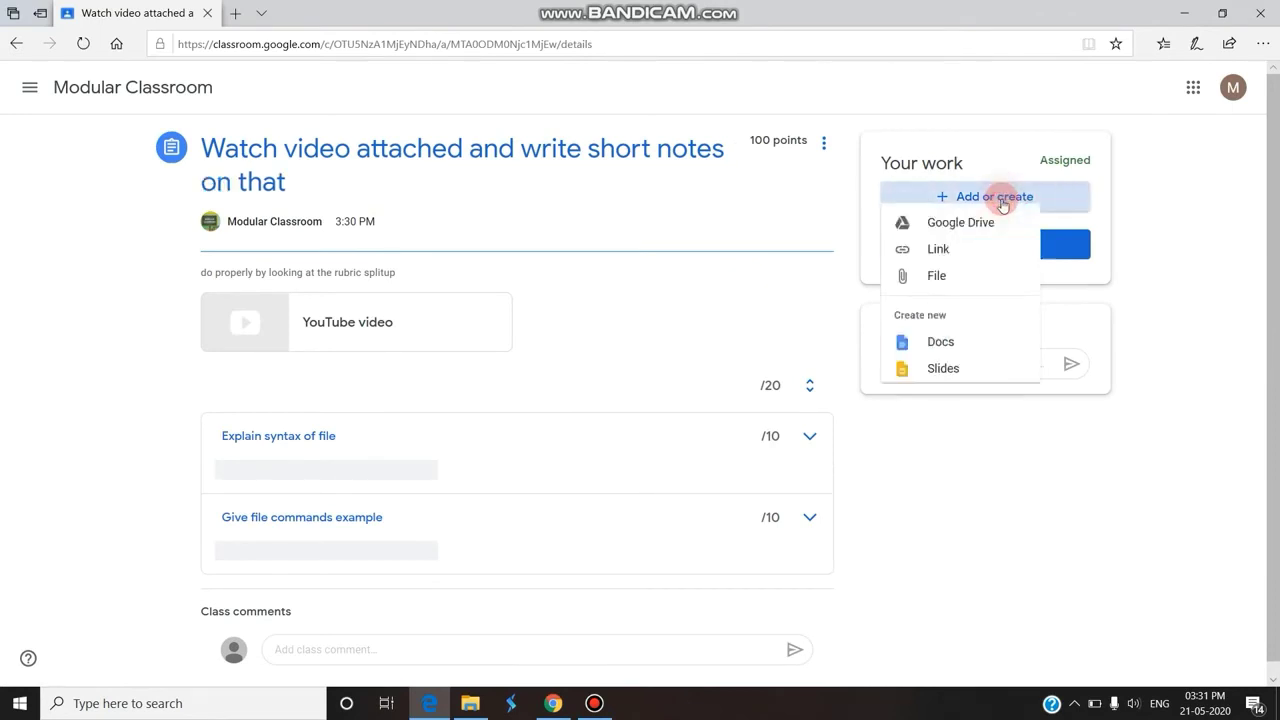
left_click(968, 290)
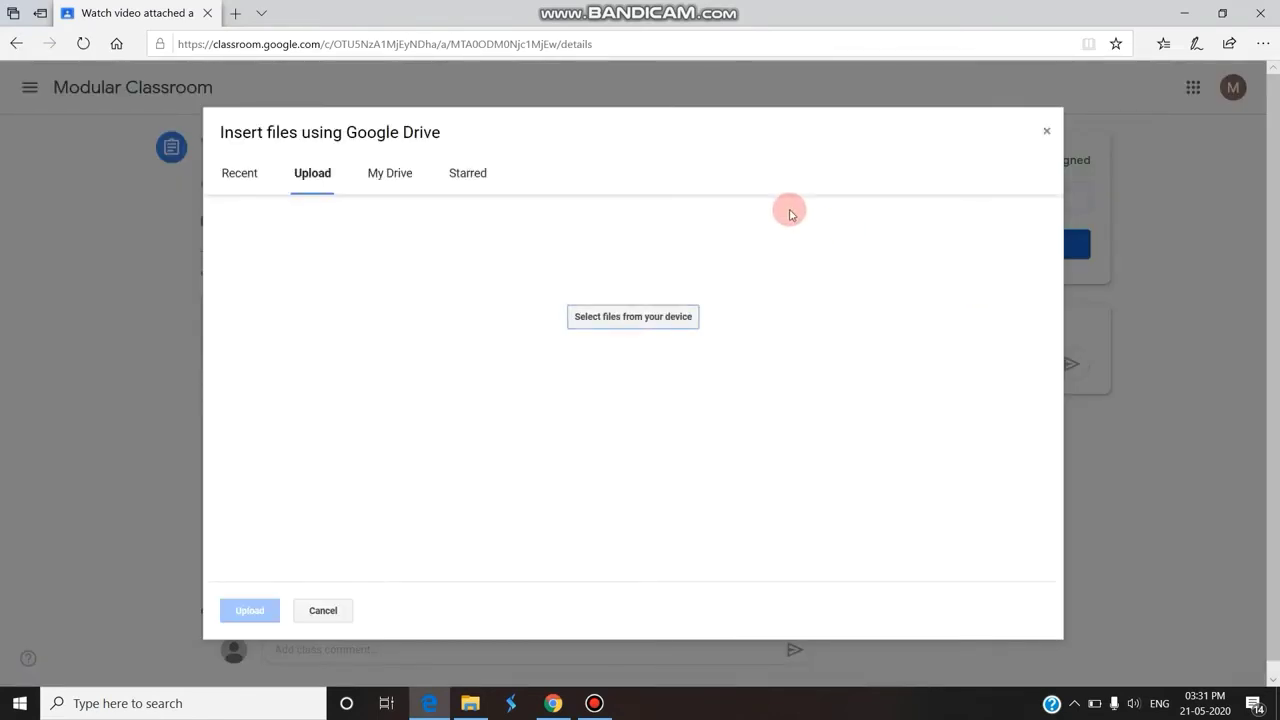
left_click(652, 323)
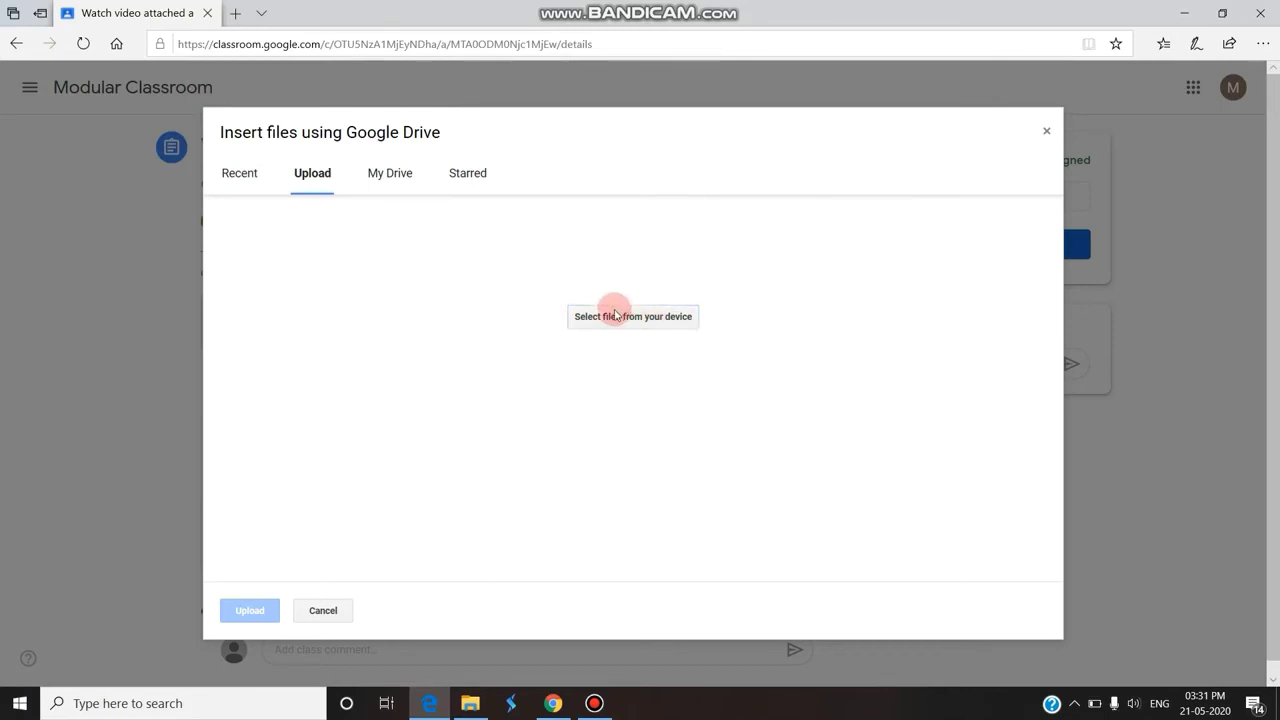
left_click(651, 314)
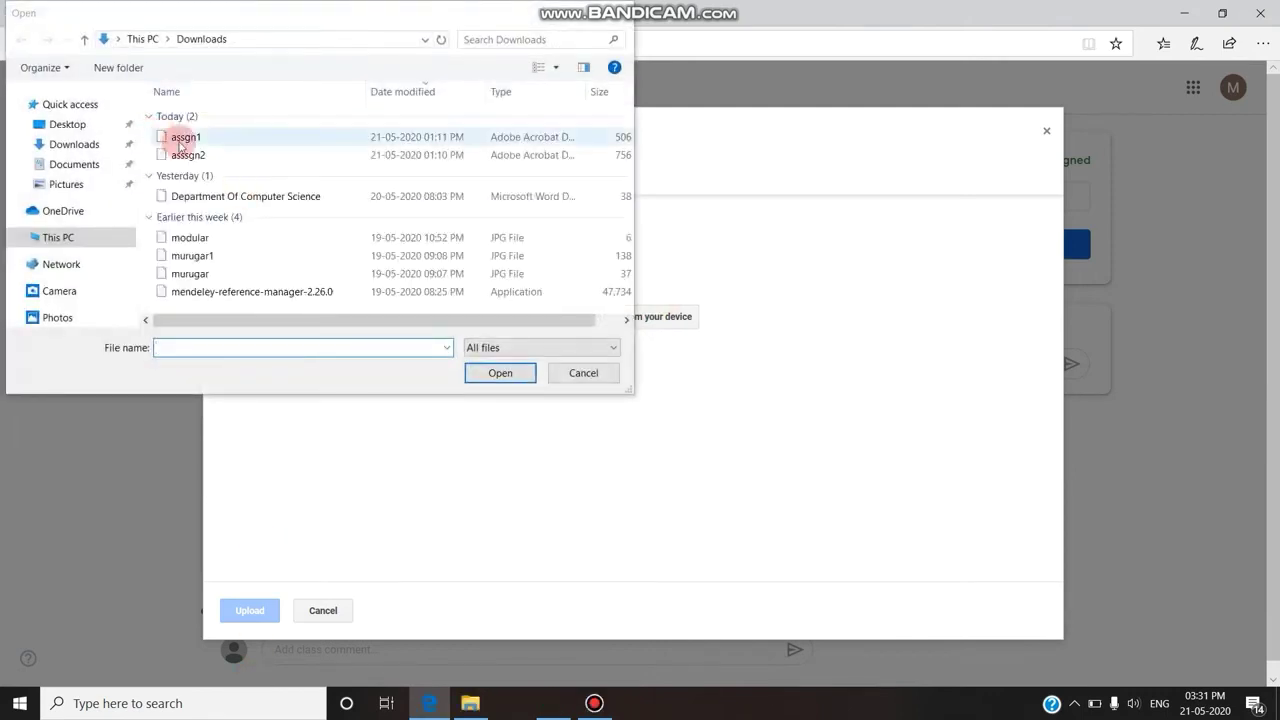
left_click(182, 143)
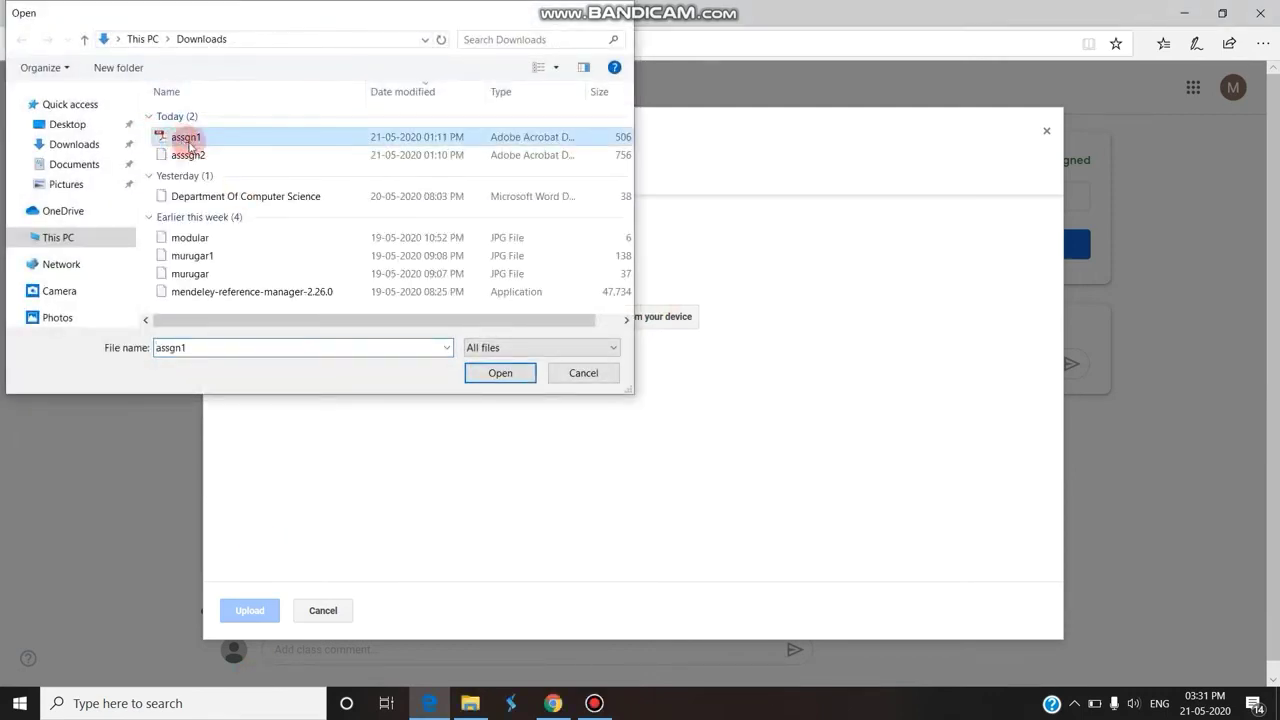
left_click(483, 376)
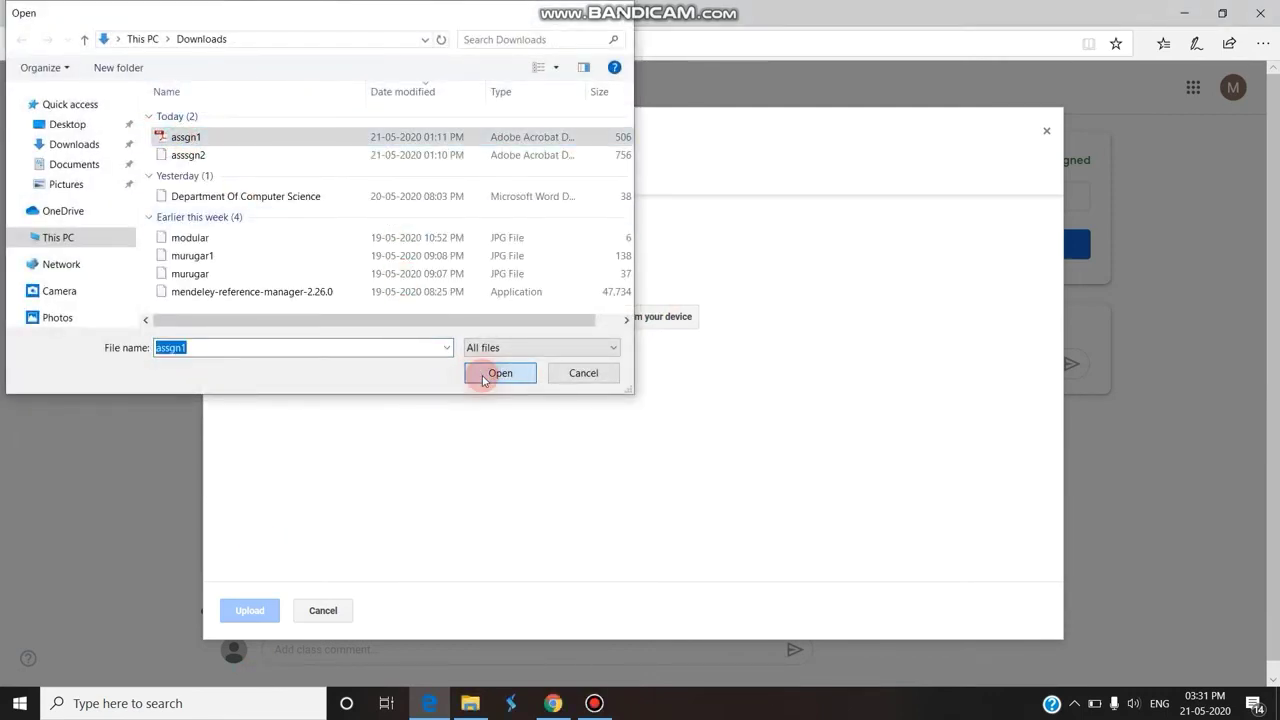
left_click(244, 607)
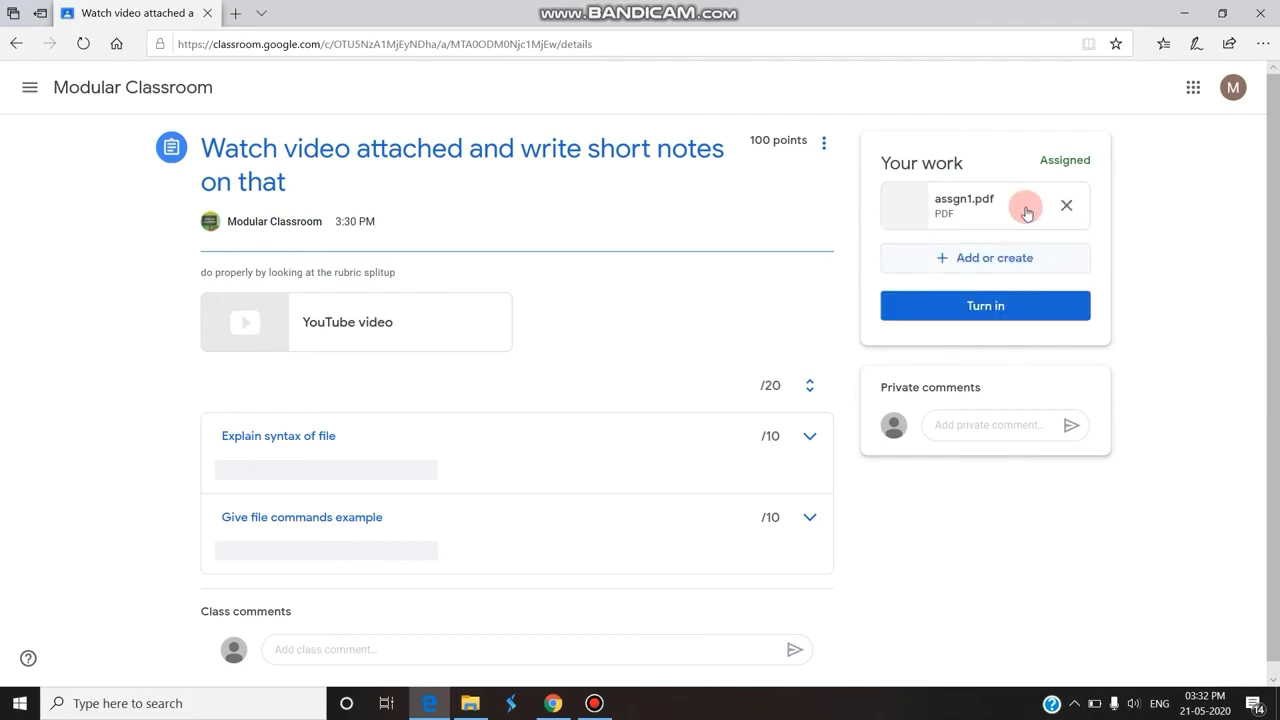
- Turn in assgn1.pdf, confirm it, and switch back to the teacher's Chrome window
left_click(1025, 299)
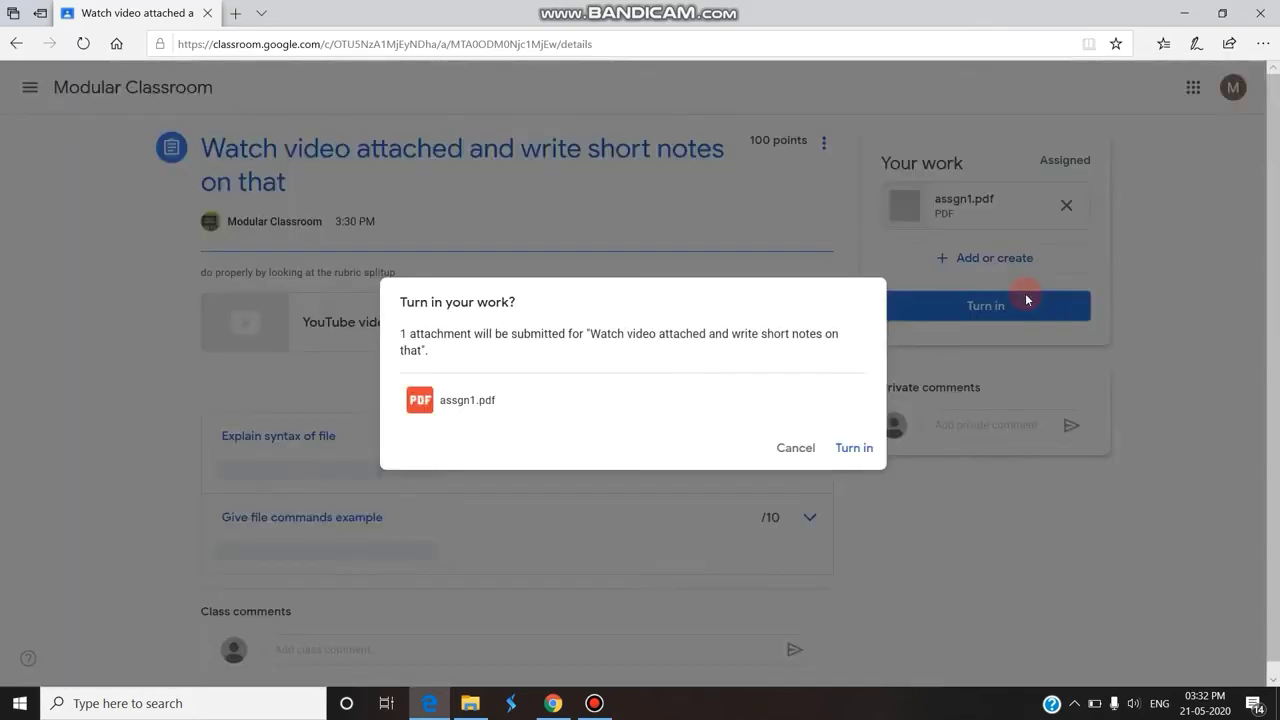
left_click(856, 449)
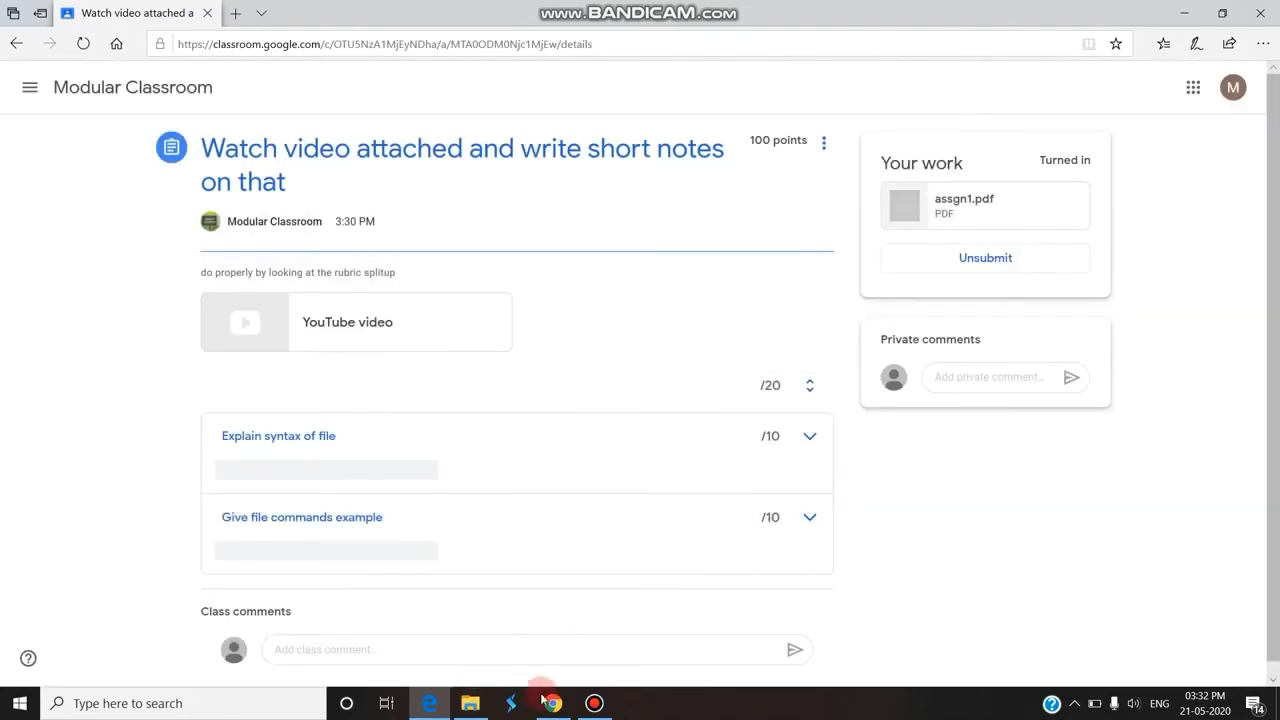
left_click(553, 703)
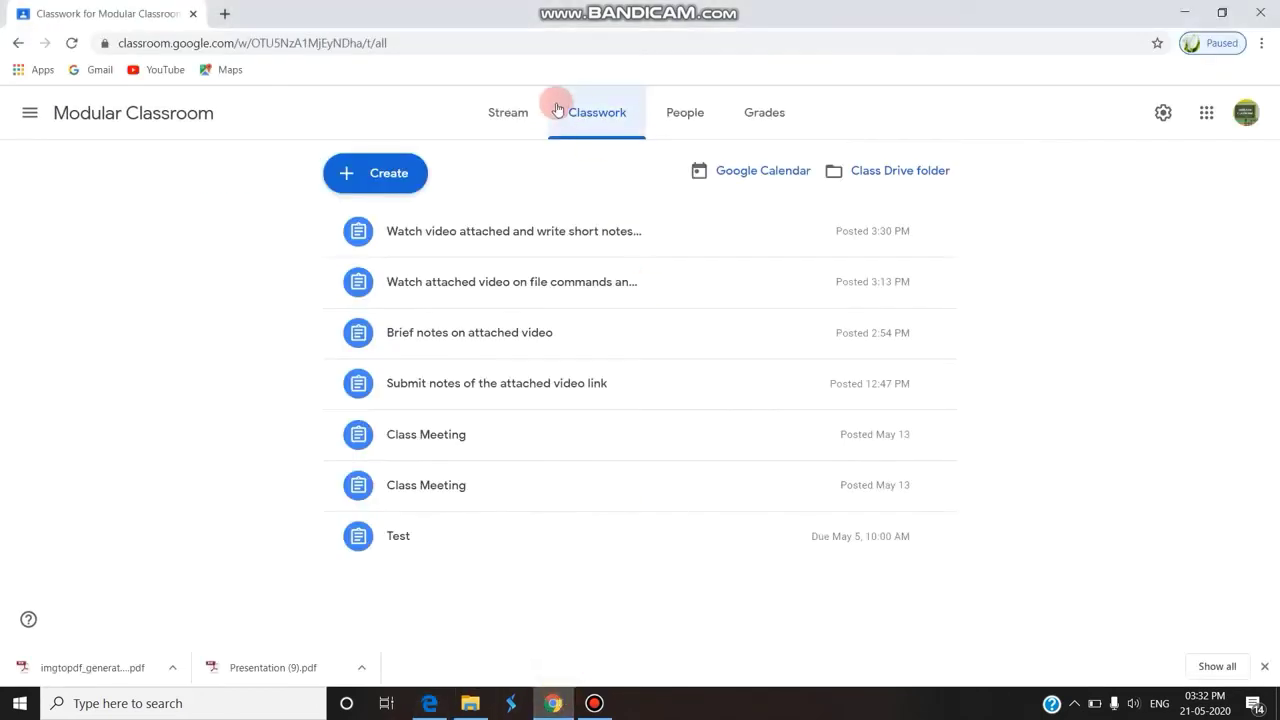
- From Grades, open the Watch video assignment's Turned in list and the assgn1.pdf submission
left_click(137, 110)
left_click(742, 114)
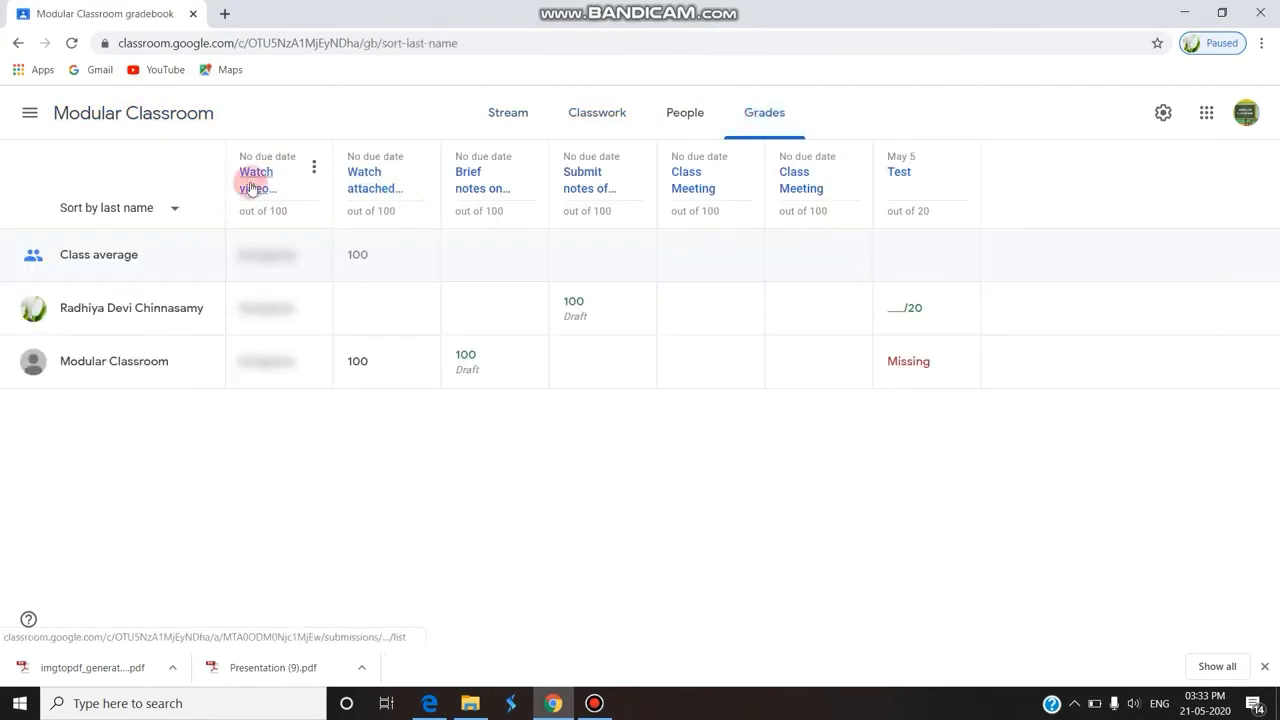
left_click(252, 188)
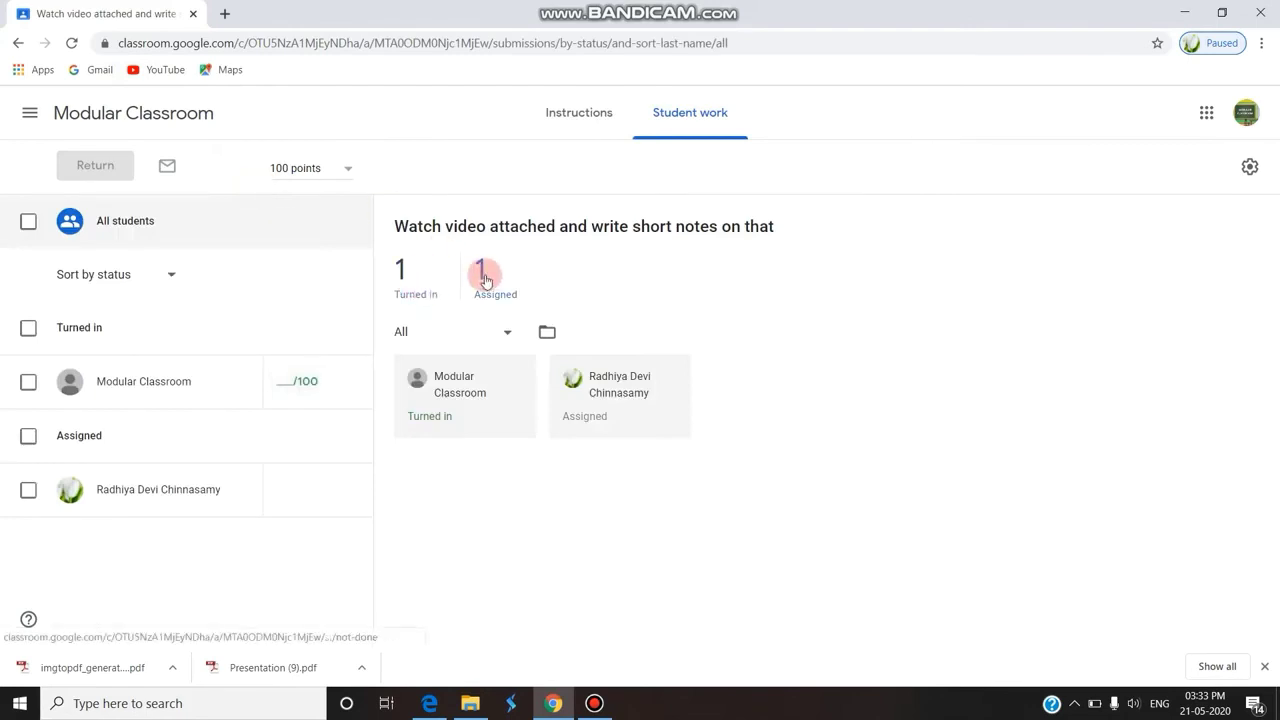
left_click(410, 281)
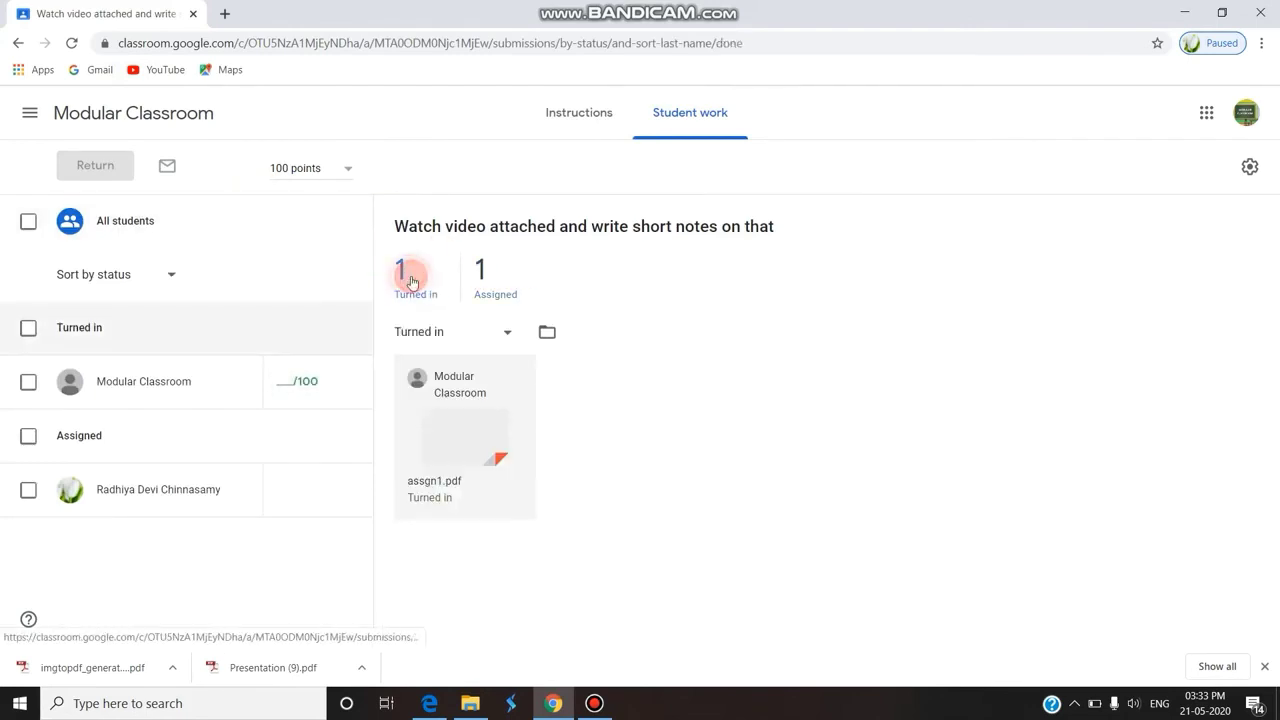
left_click(463, 437)
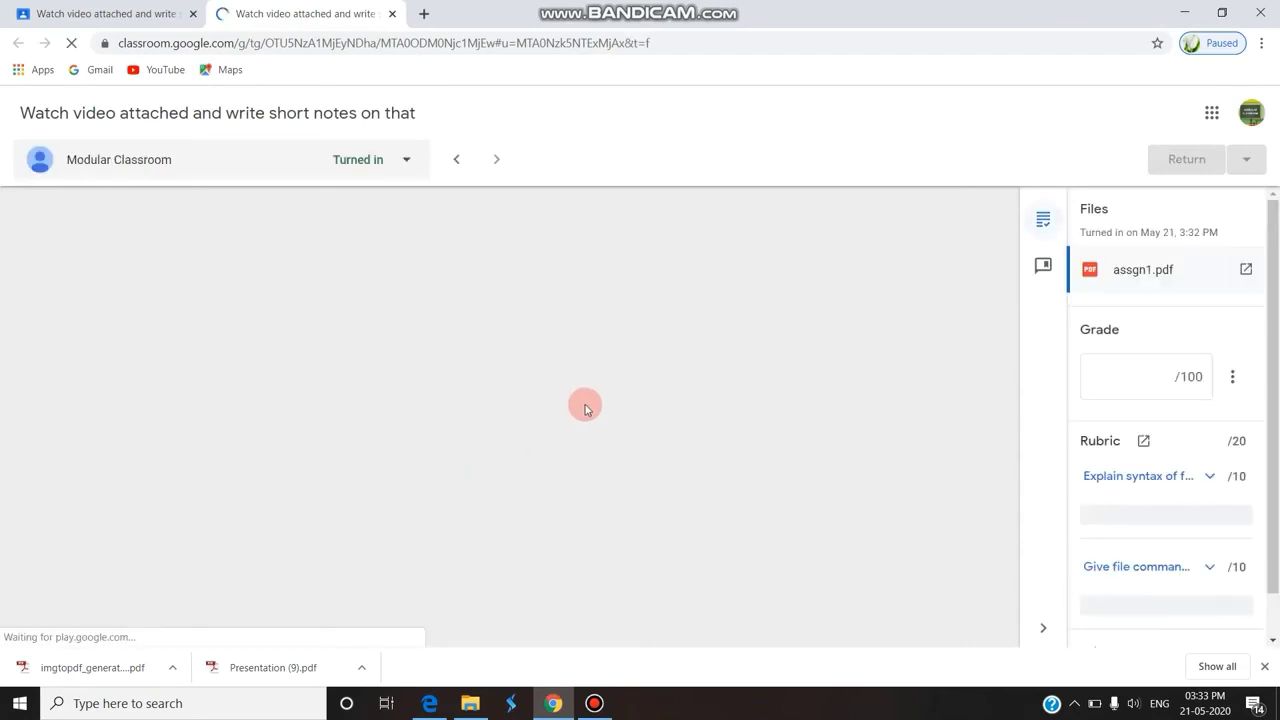
- Review the PDF and enter 10/10 for each of the two rubric criteria
left_click(1141, 372)
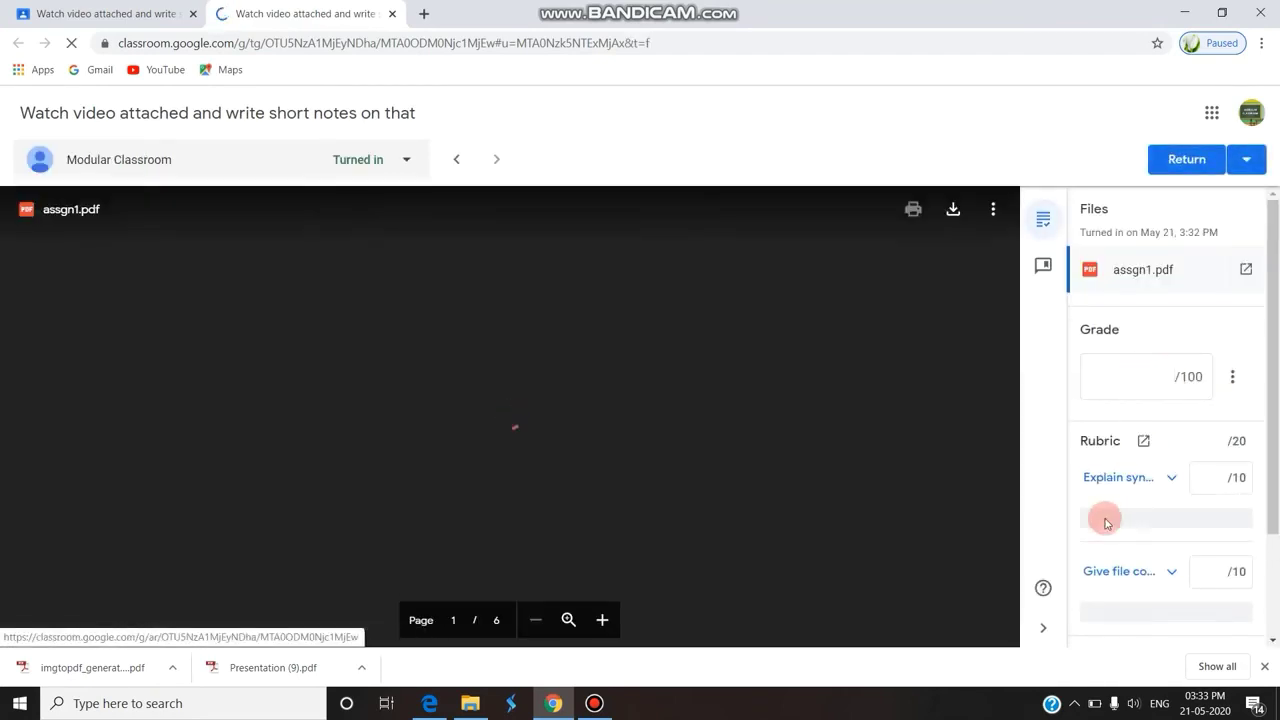
scroll(565, 402, "down", 5)
scroll(563, 400, "up", 3)
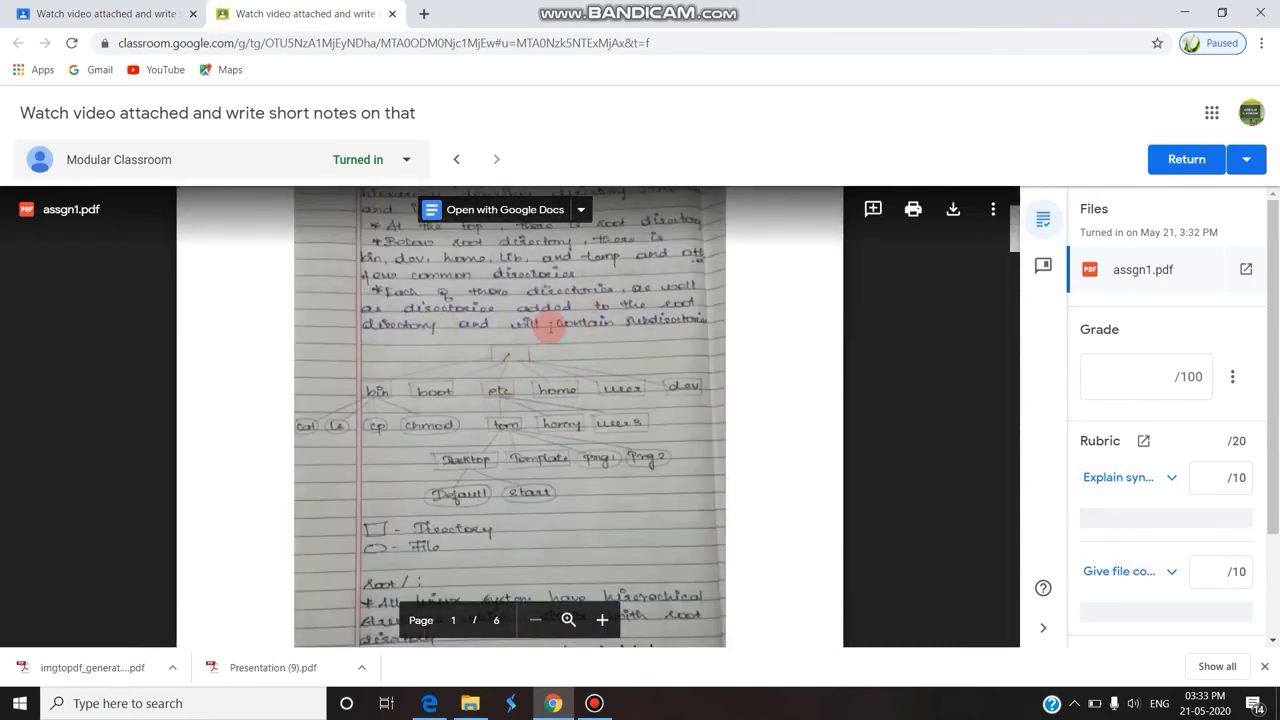
scroll(550, 330, "down", 10)
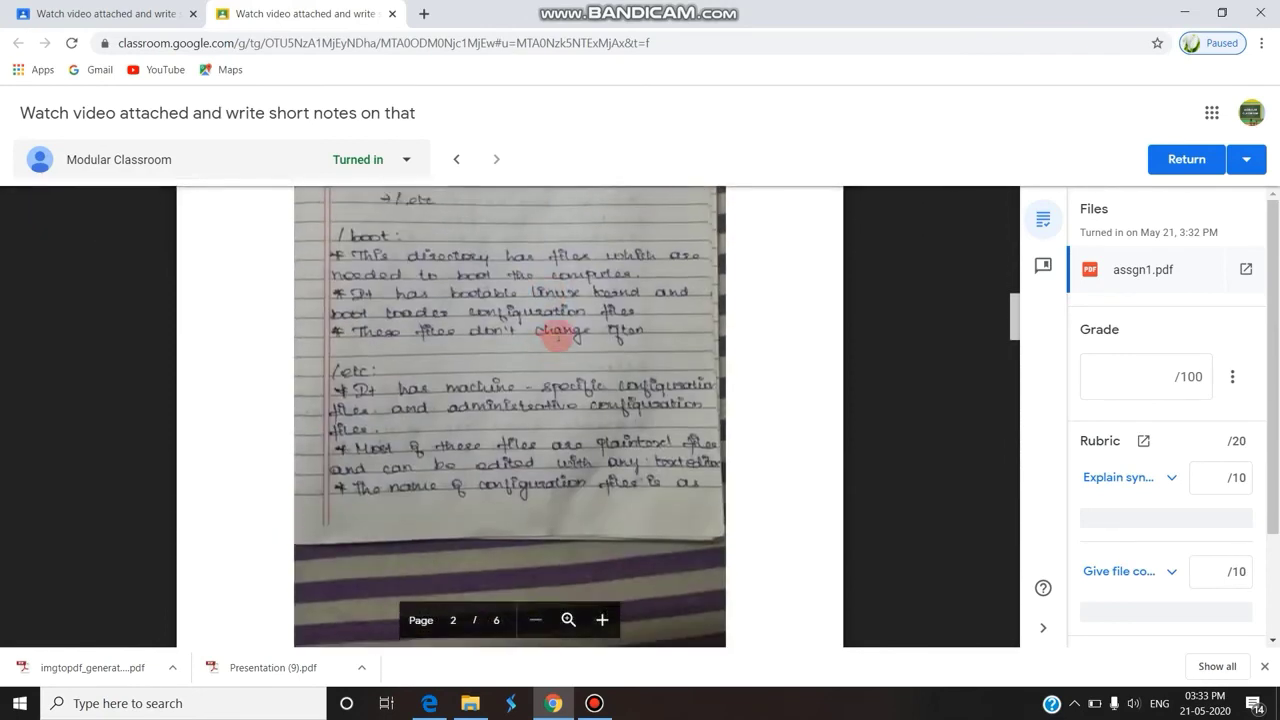
scroll(550, 335, "up", 1)
left_click(1200, 470)
scroll(562, 370, "down", 3)
scroll(562, 370, "down", 8)
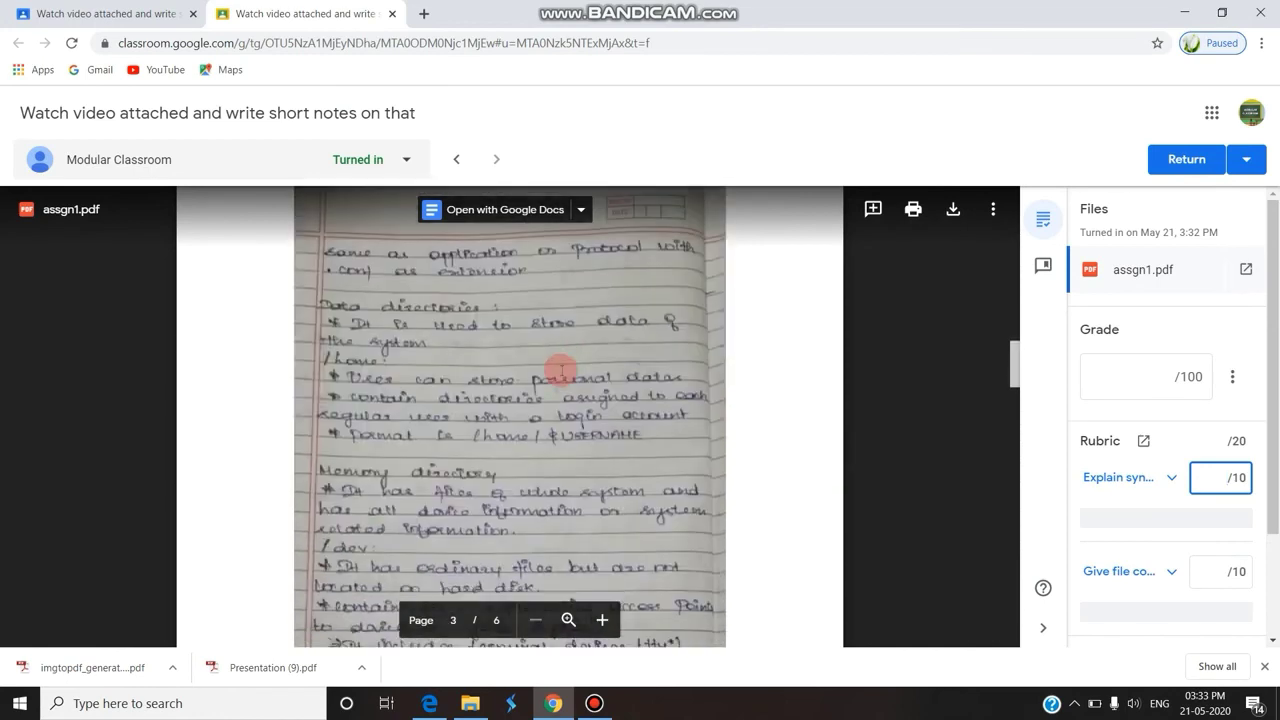
scroll(561, 370, "down", 3)
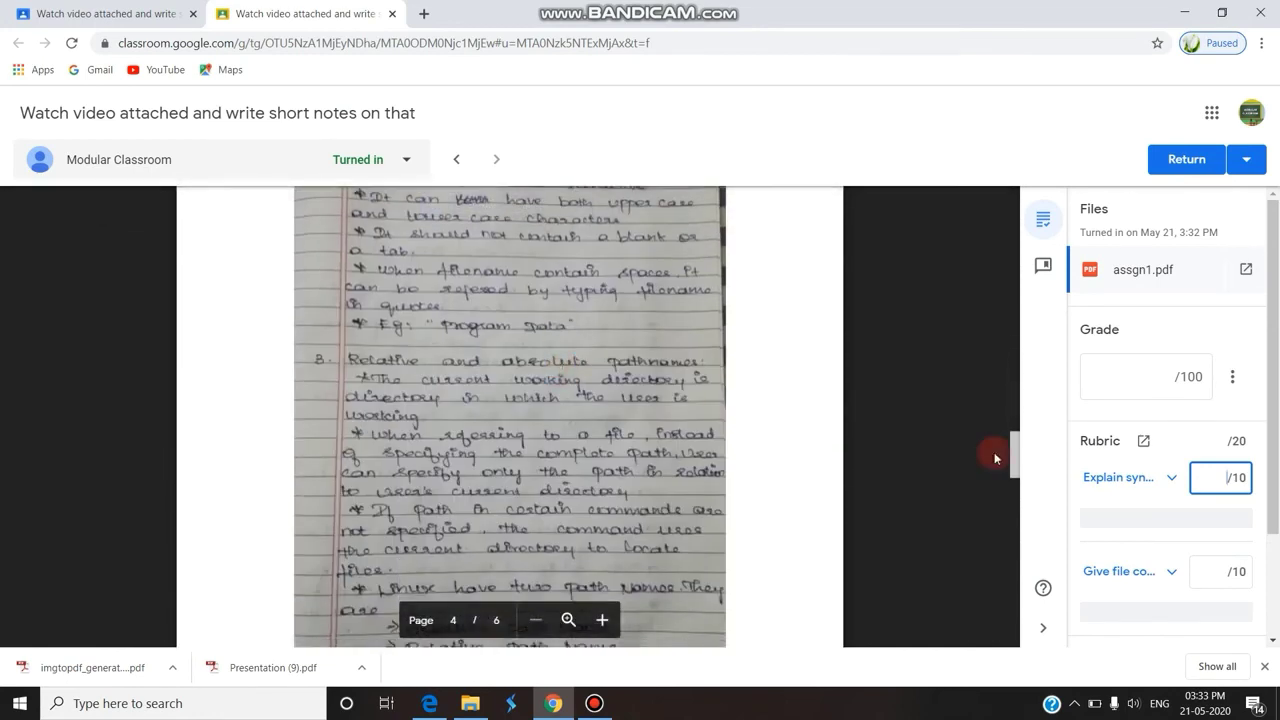
left_click(1221, 468)
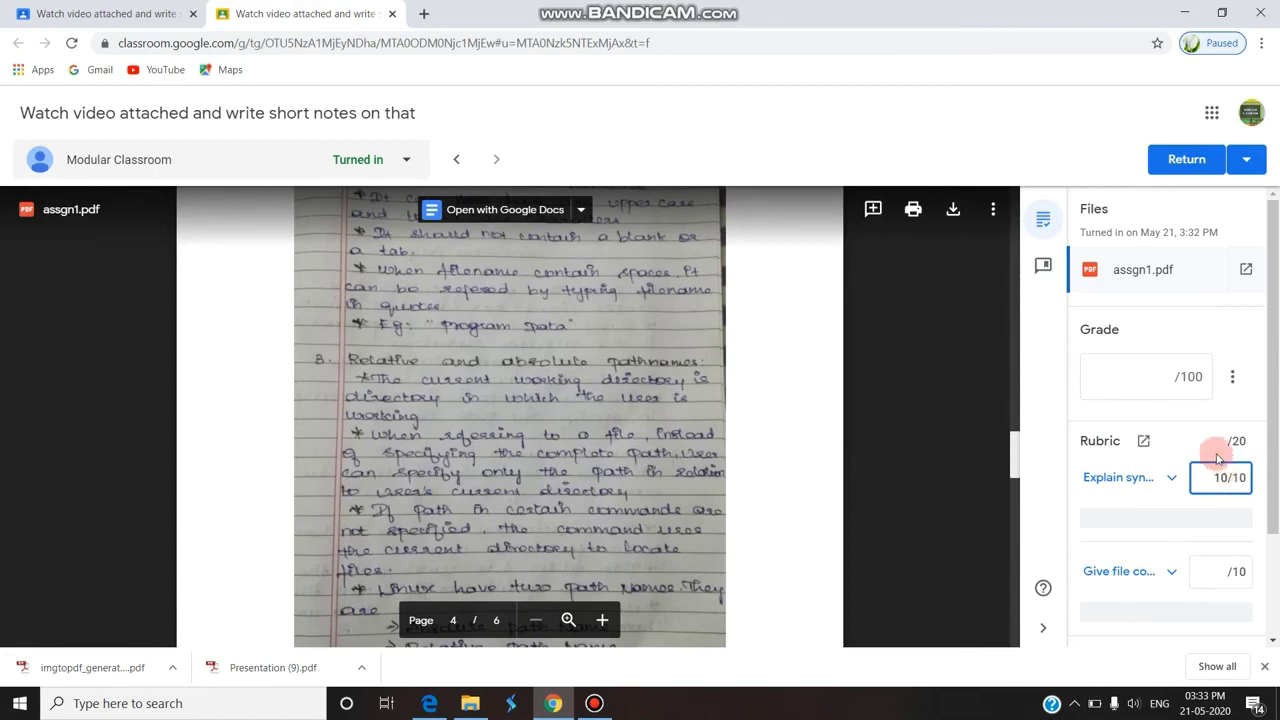
left_click(1216, 437)
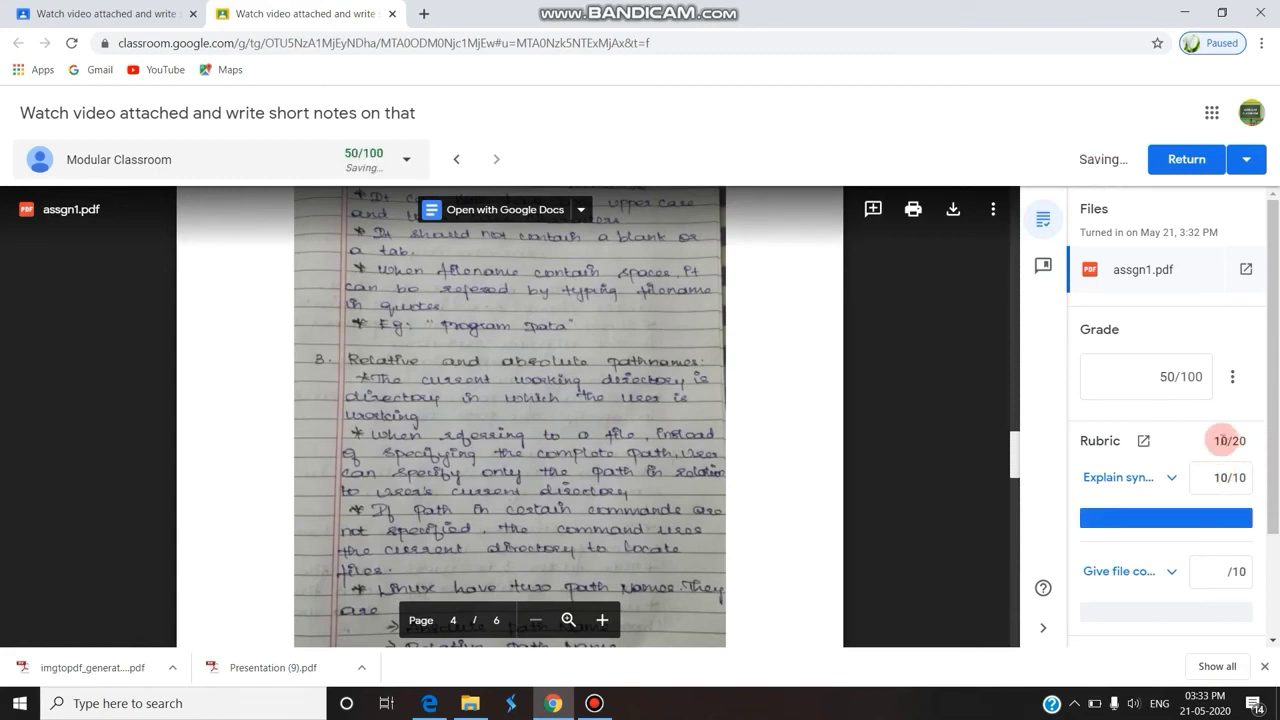
left_click(1209, 567)
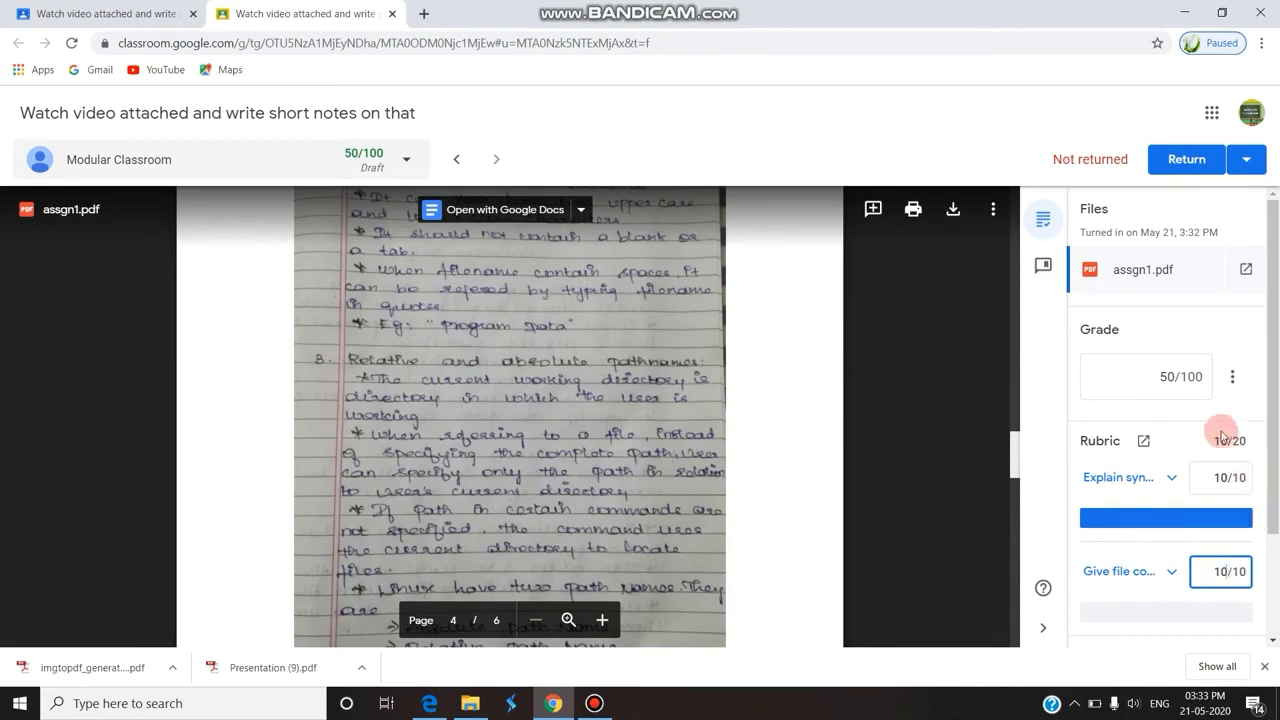
left_click(1139, 544)
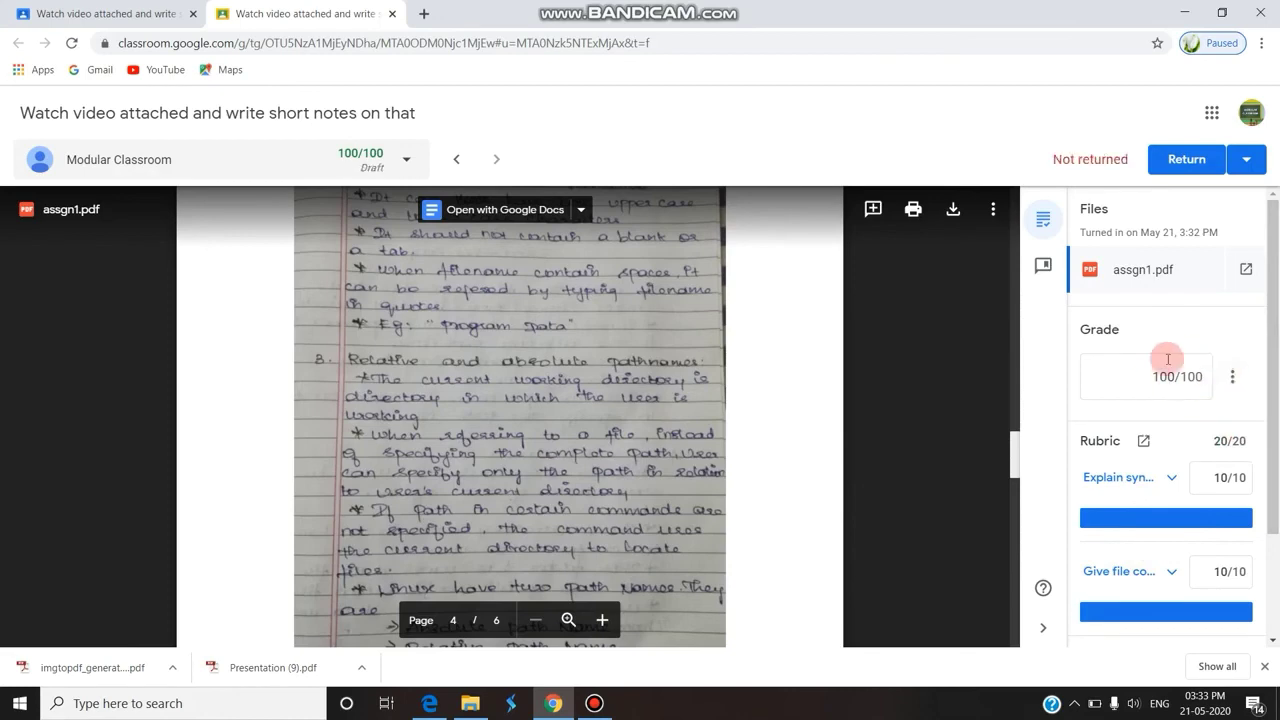
- Return the 100/100 graded submission to the student and post the private comment 'Good'
left_click(1189, 164)
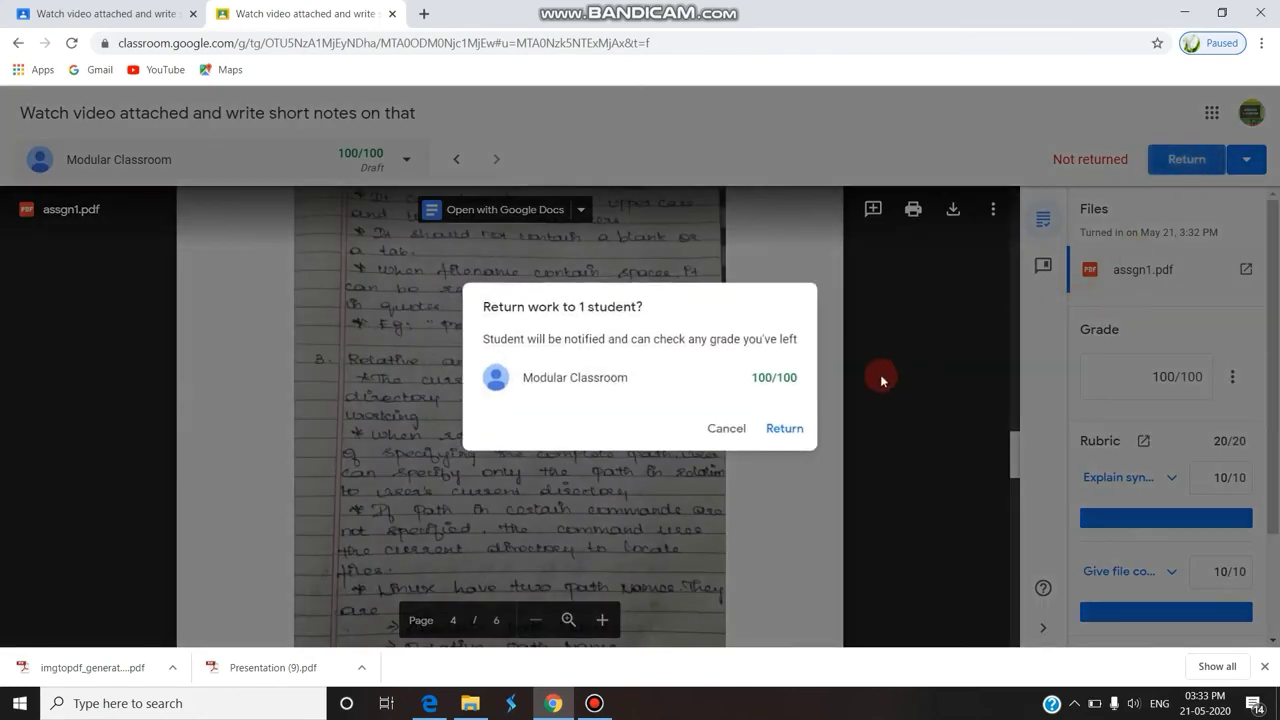
left_click(792, 428)
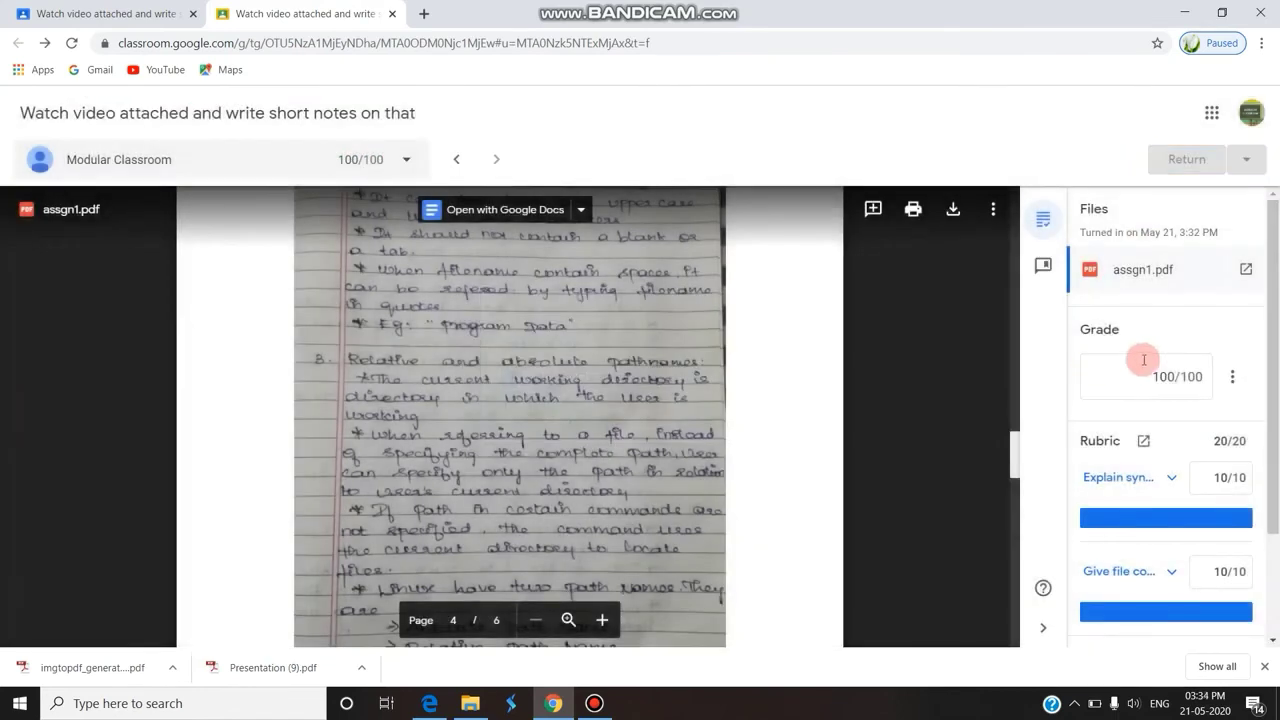
scroll(1142, 371, "down", 2)
left_click(1153, 558)
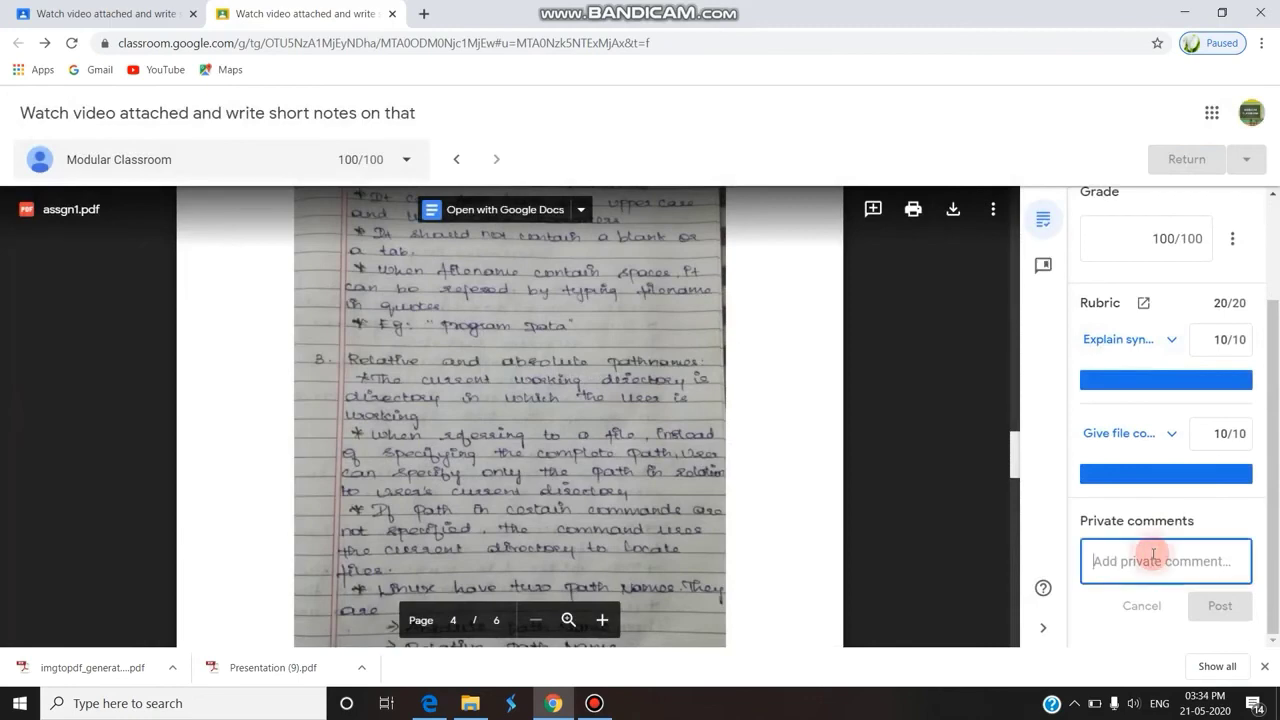
type("Good")
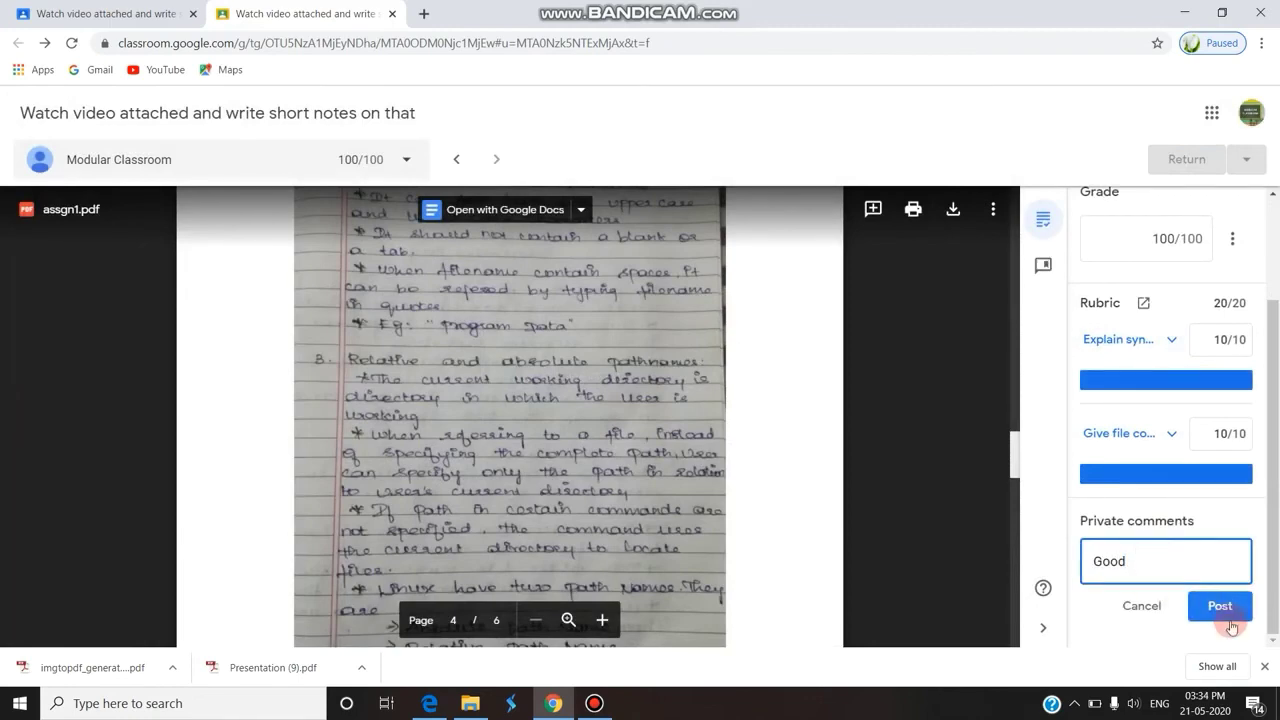
left_click(1221, 606)
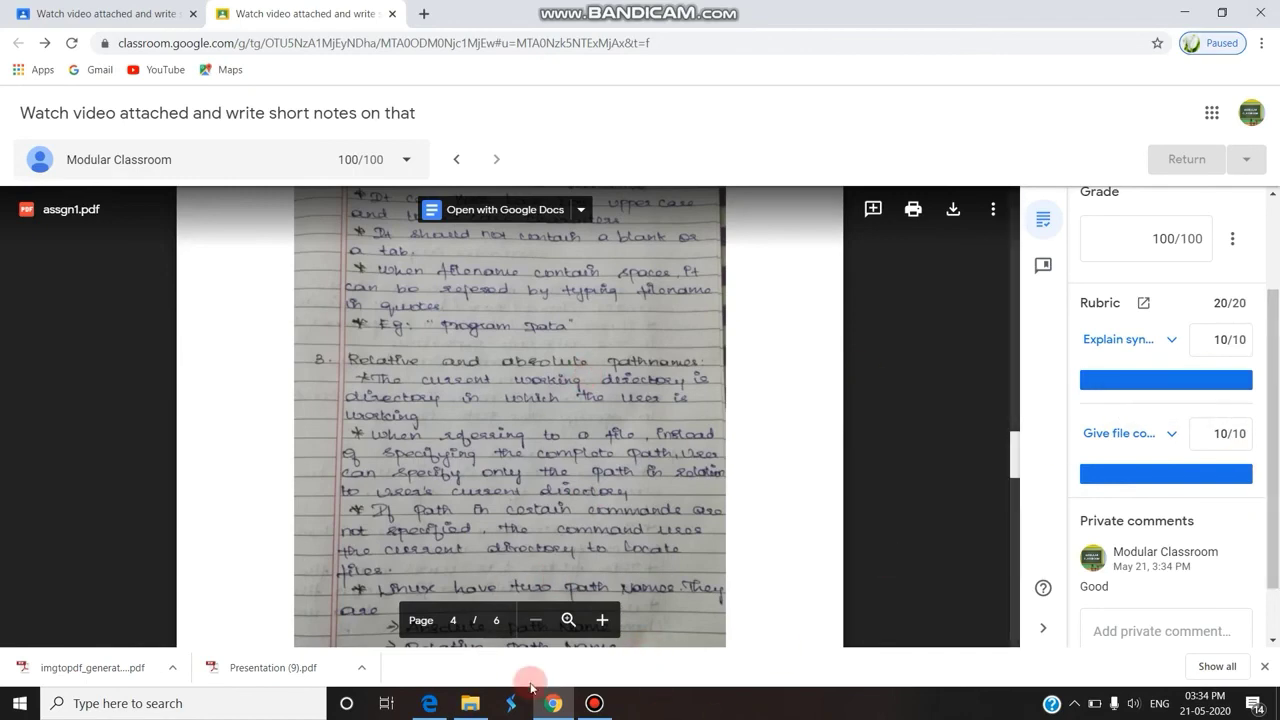
- In the student's Edge window, open the assignment from Classwork to see Graded, 100/100, and 10/10 per criterion
left_click(429, 703)
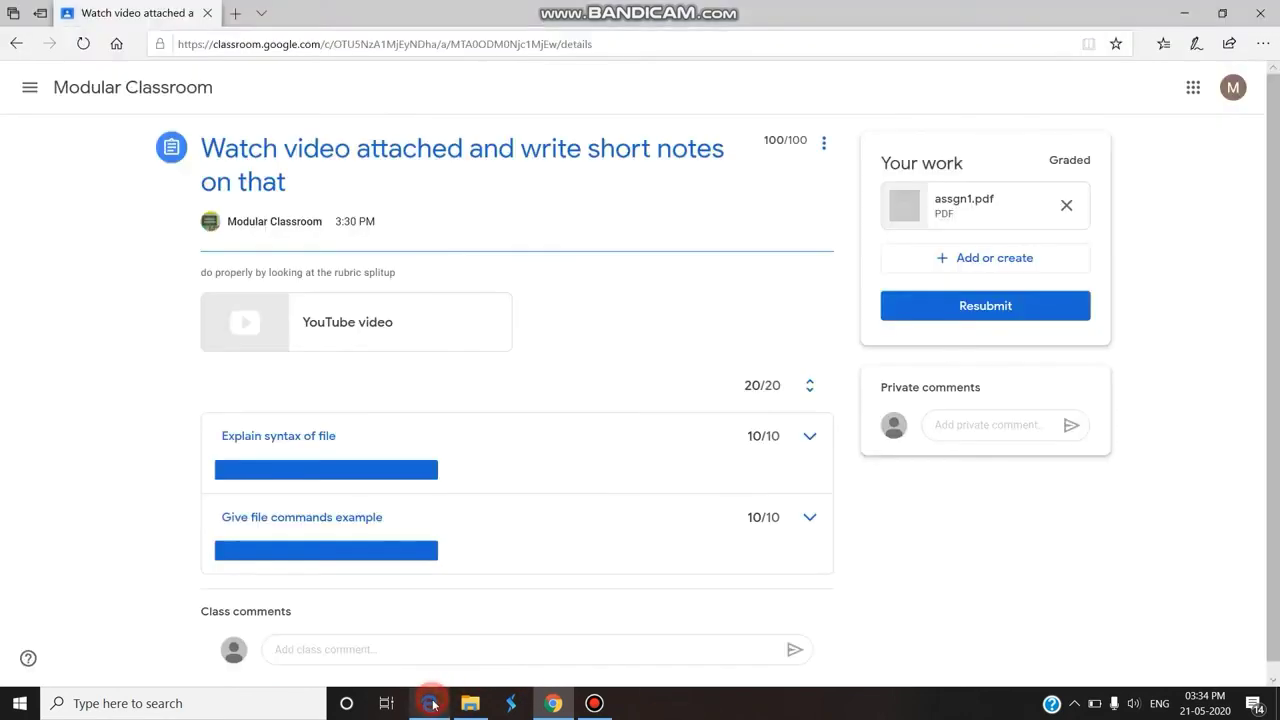
left_click(105, 90)
left_click(652, 88)
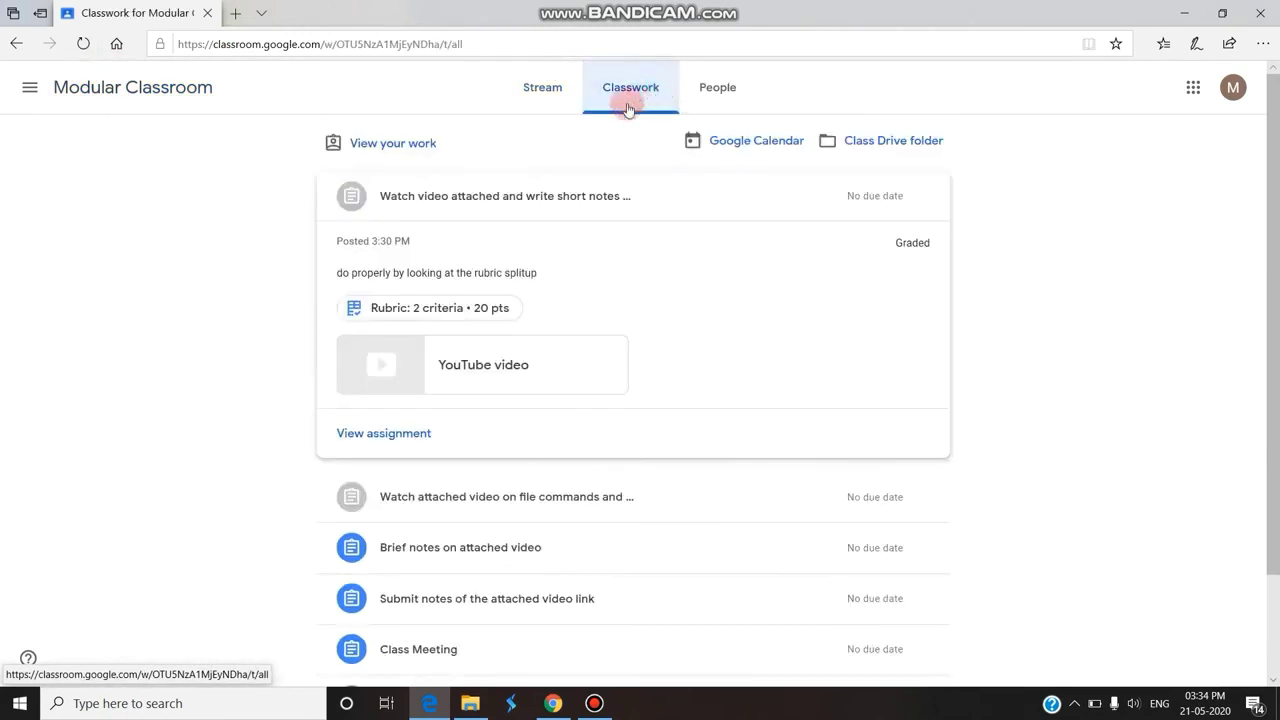
left_click(571, 193)
left_click(573, 196)
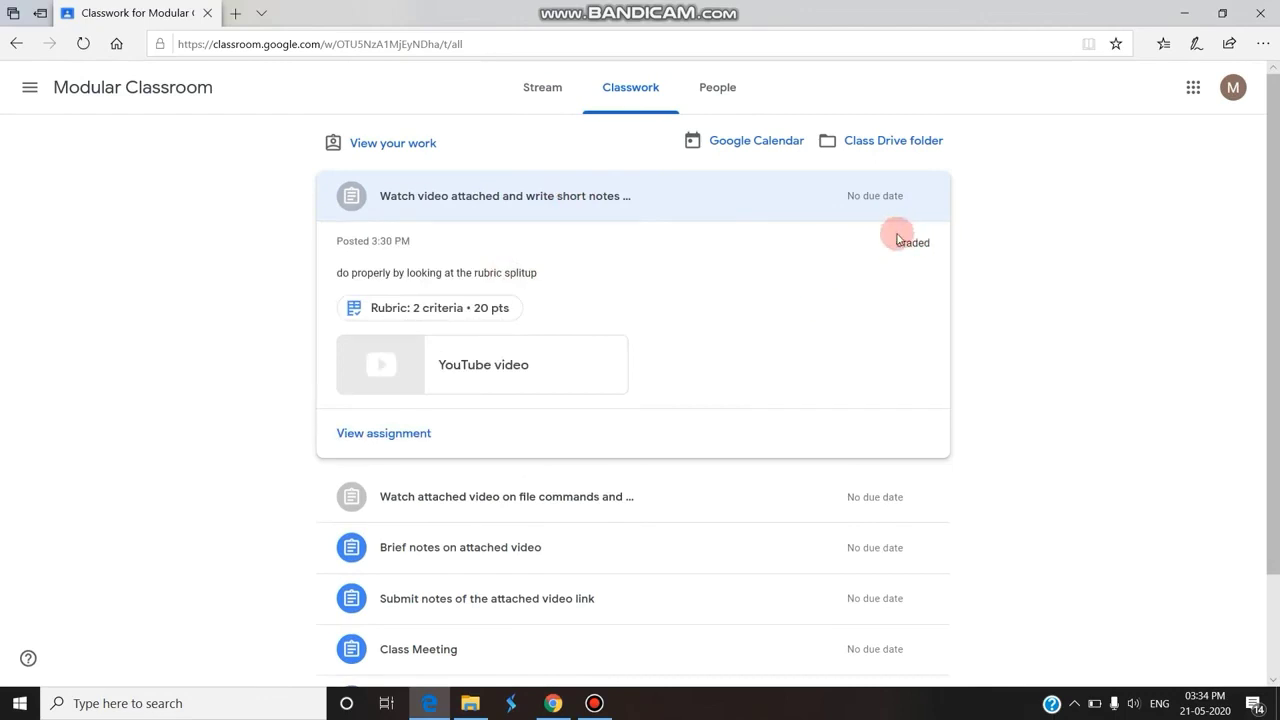
left_click(412, 432)
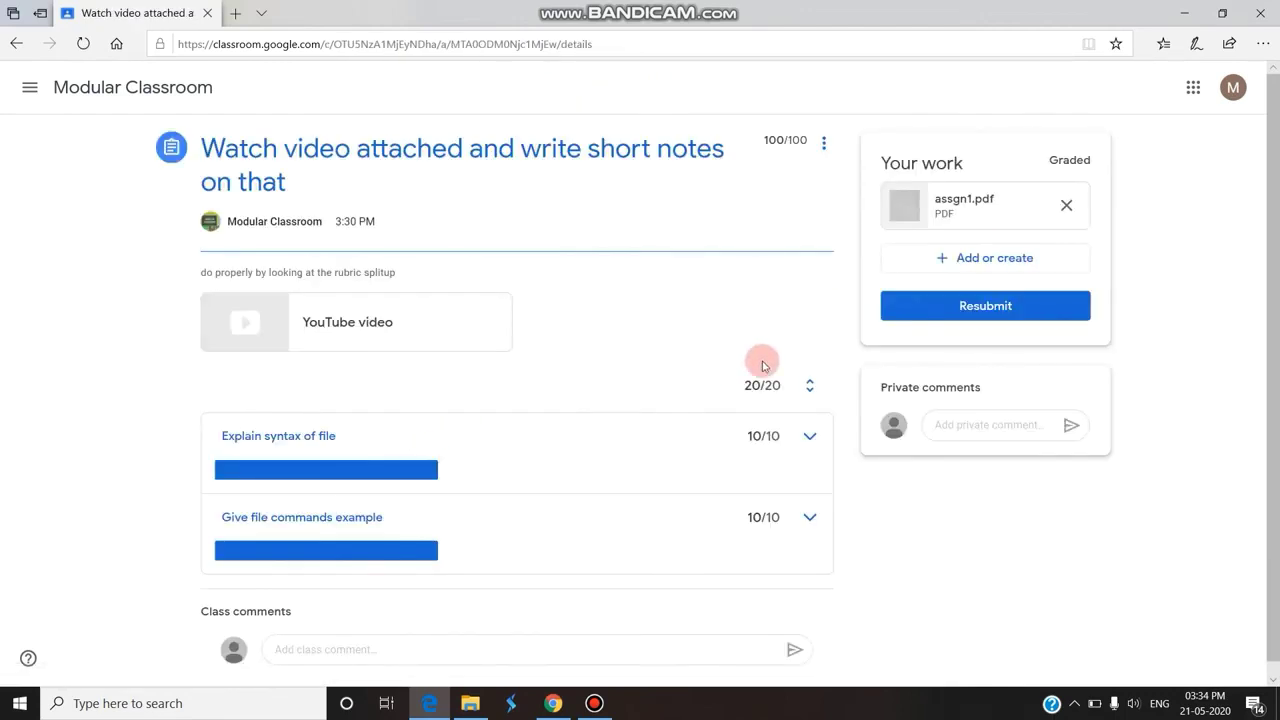
scroll(762, 368, "down", 1)
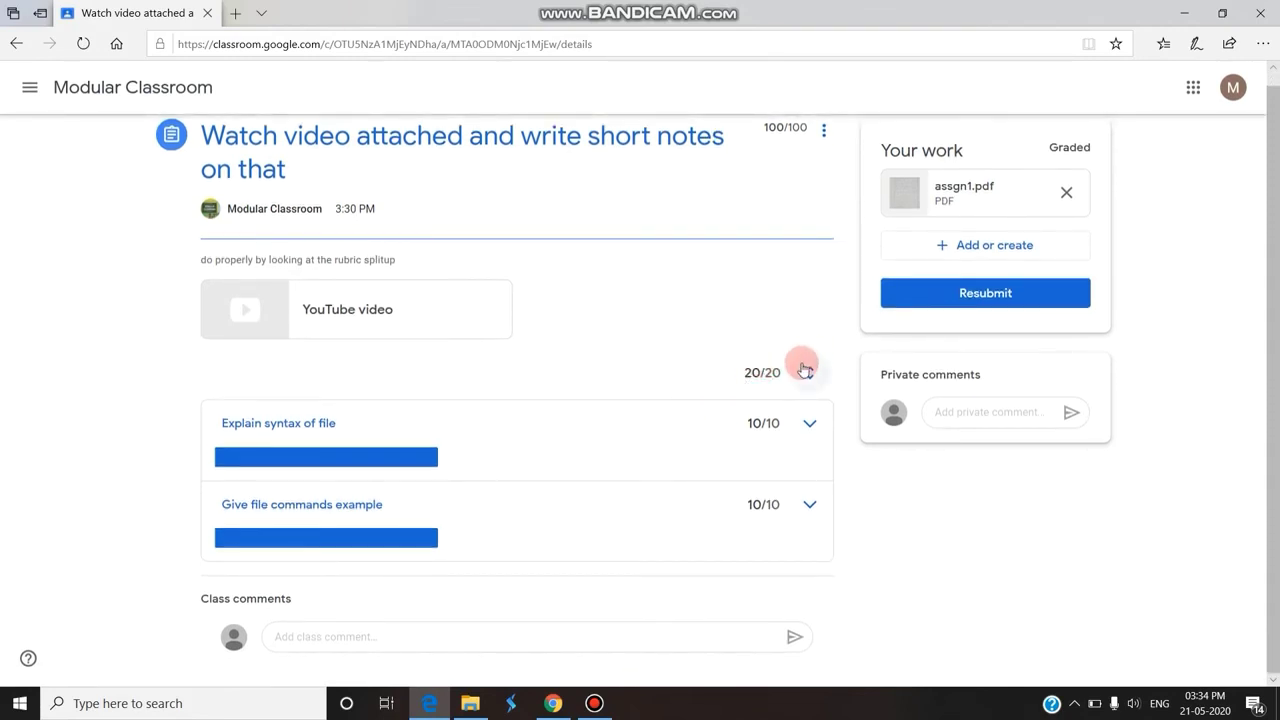